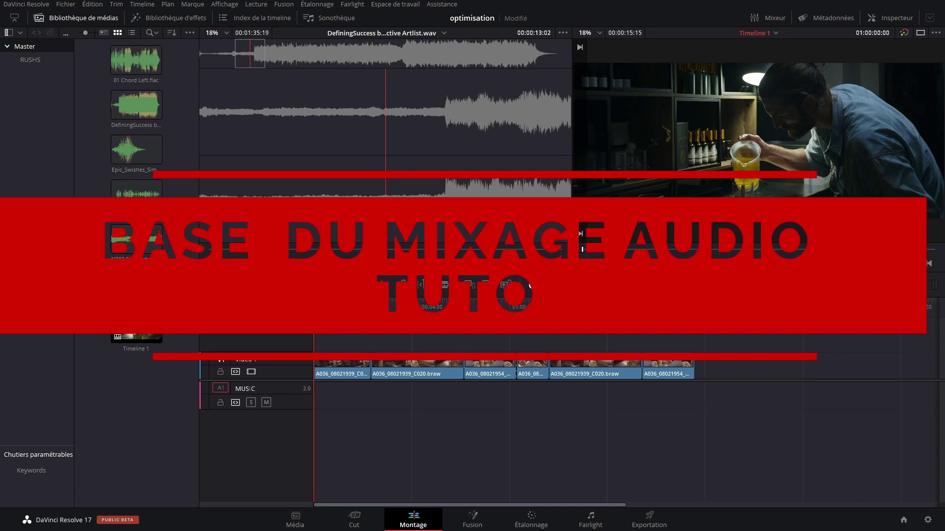
Create a new Stereo timeline named 'mixe audio' with Use Project Settings unchecked.
right_click(149, 376)
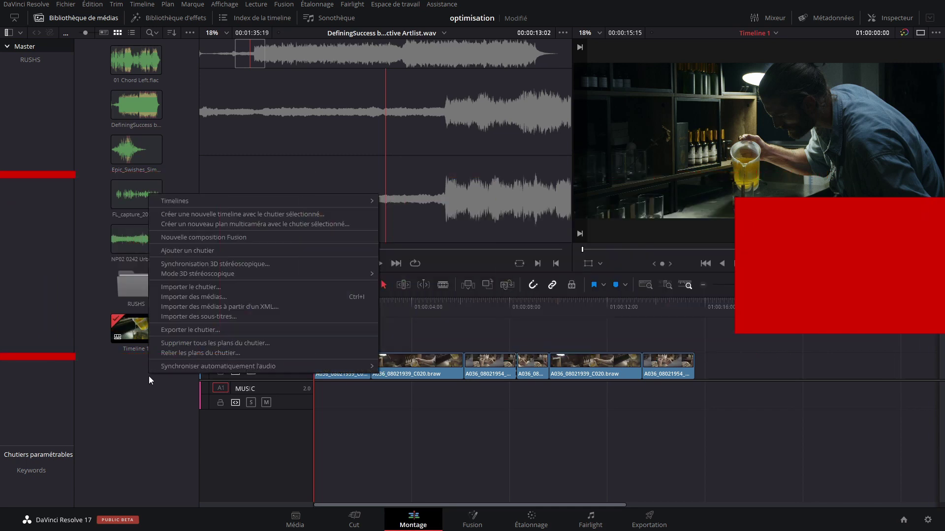
mouse_move(279, 199)
left_click(492, 201)
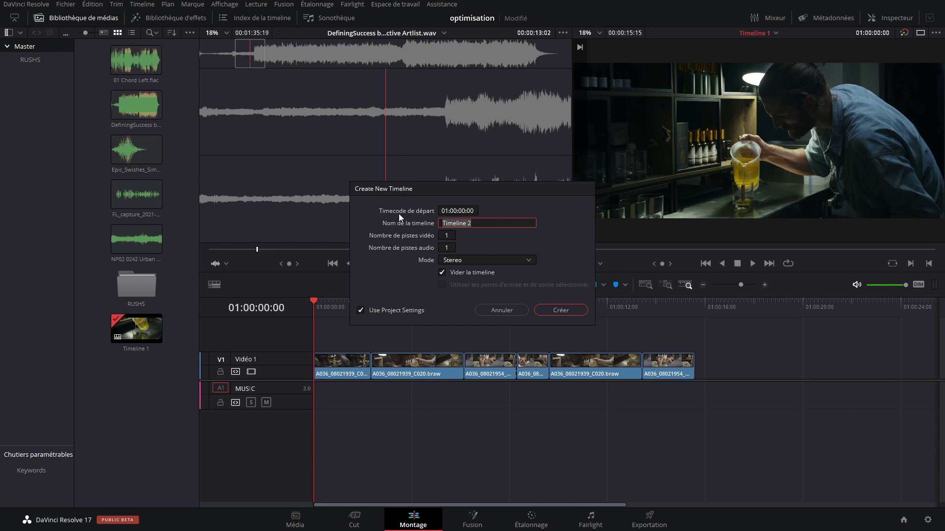
type("mixe audio")
left_click(503, 261)
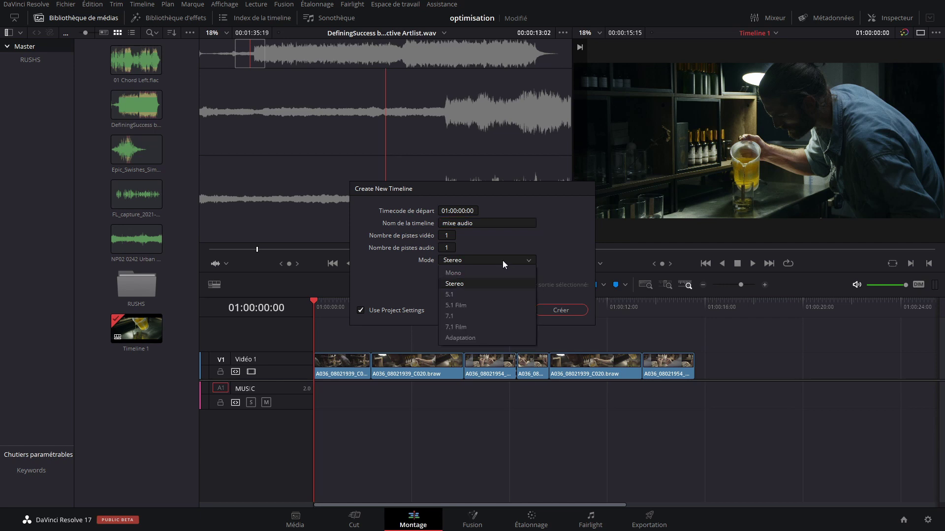
left_click(503, 261)
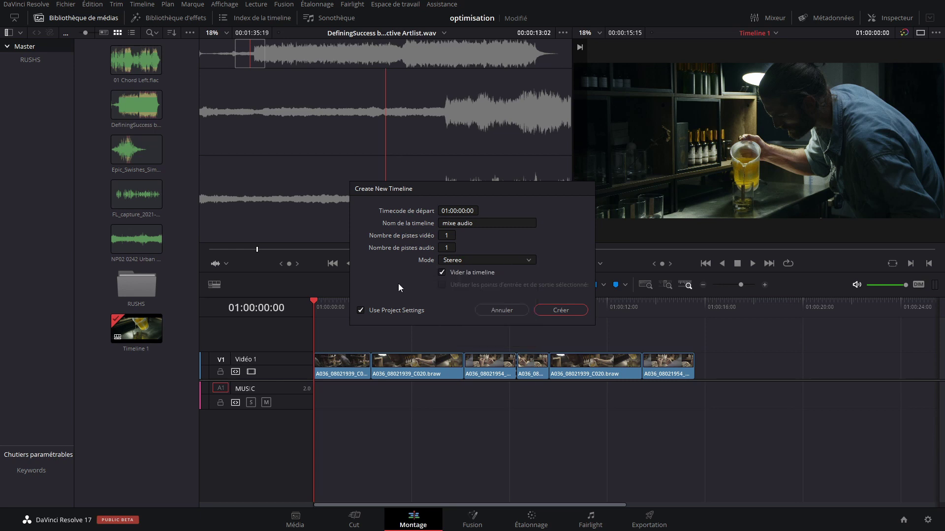
left_click(361, 311)
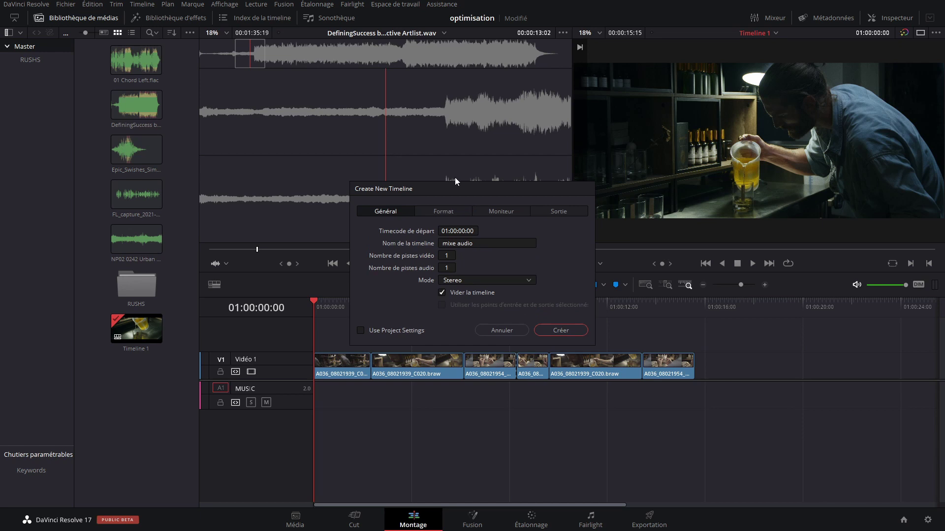
left_click(442, 210)
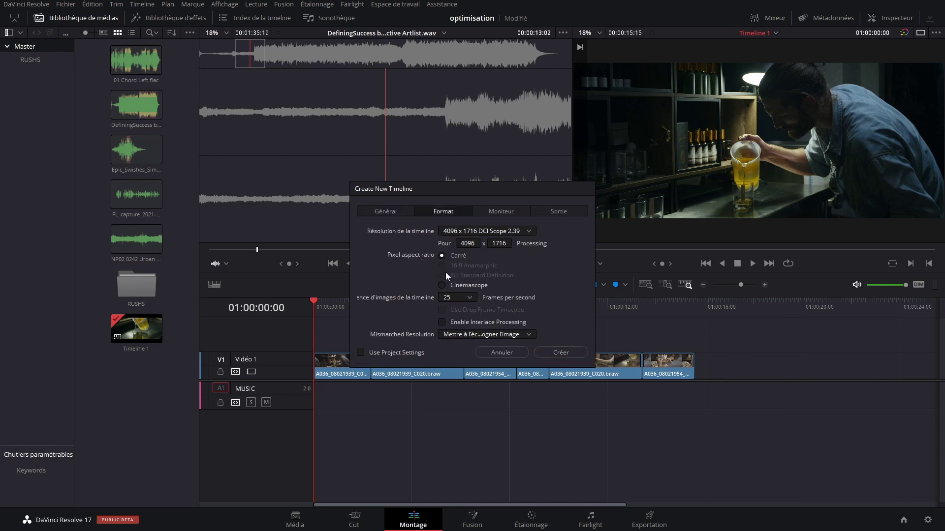
left_click(560, 353)
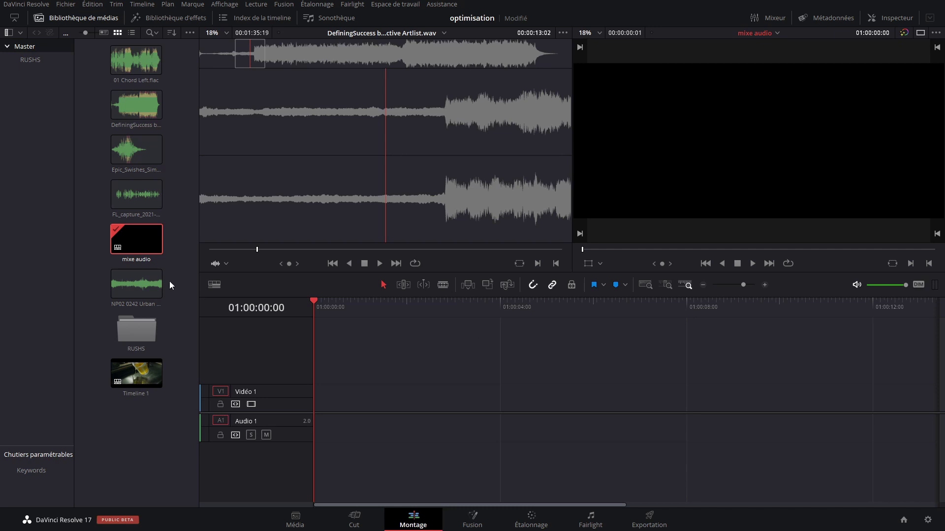
Preview the NP02 Urban day traffic clip and insert it at the timeline start.
left_click(138, 286)
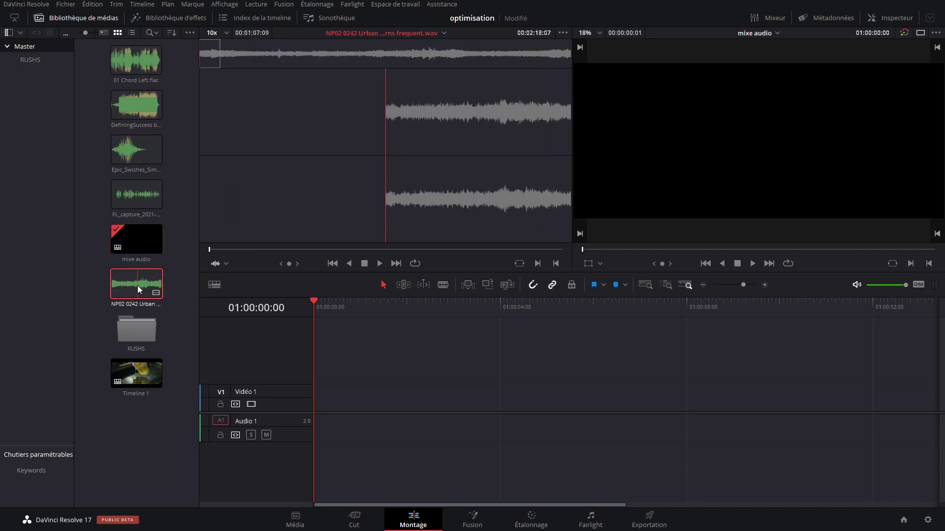
key("space")
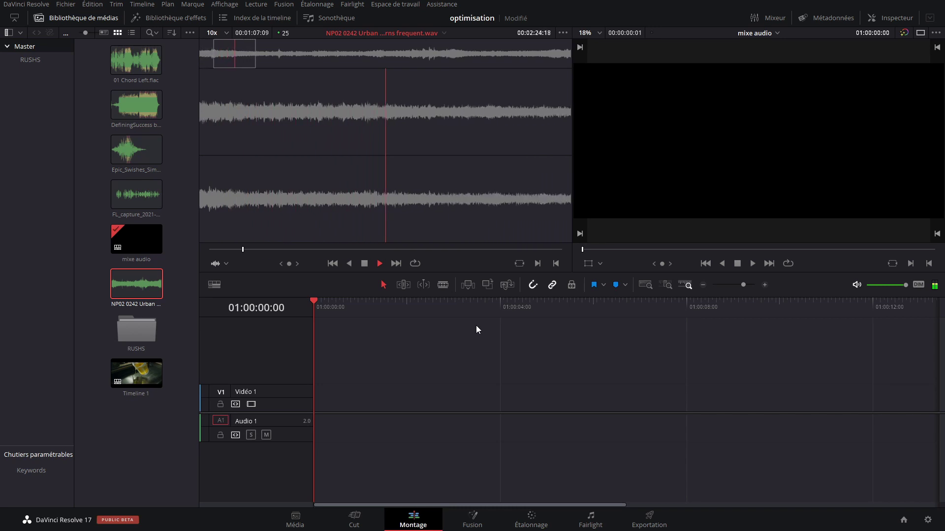
key("space")
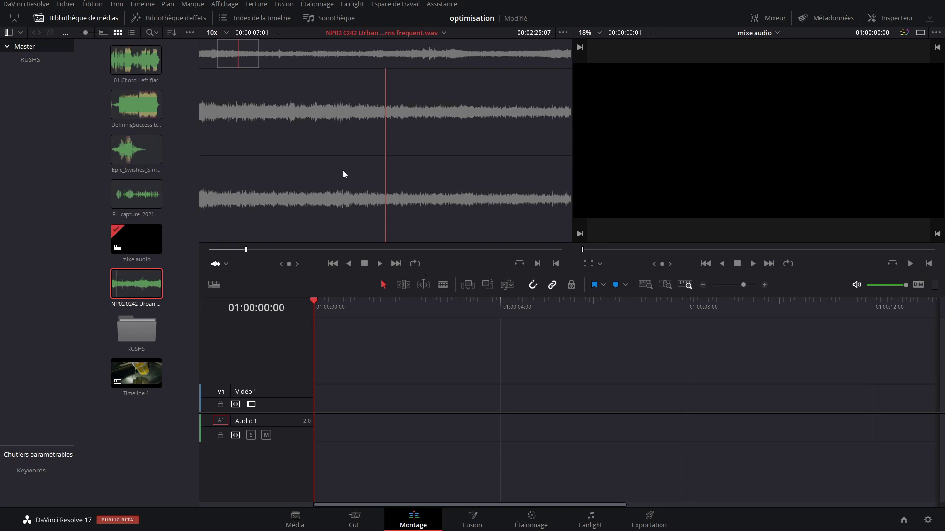
key("F9")
Rename the A1 track to AMB and play the timeline.
left_click_drag(350, 306, 153, 317)
type("AMB")
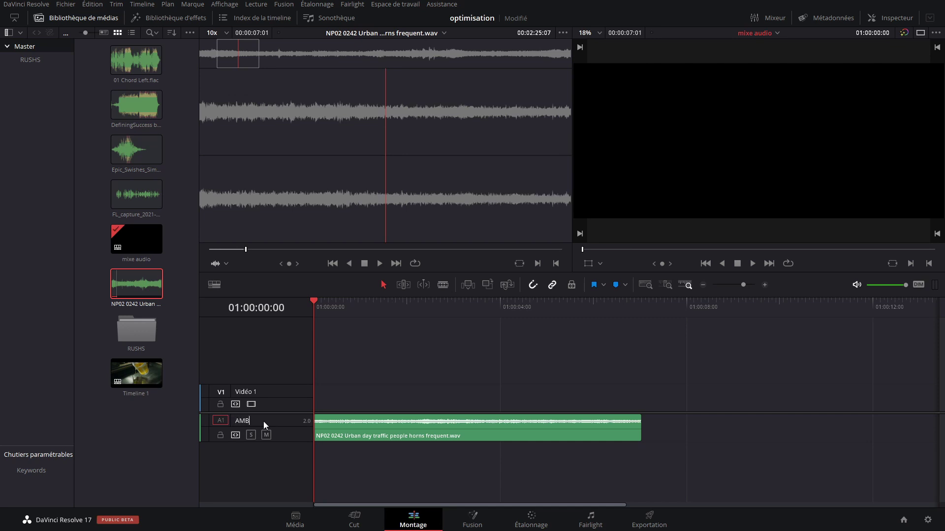
left_click(292, 443)
key("space")
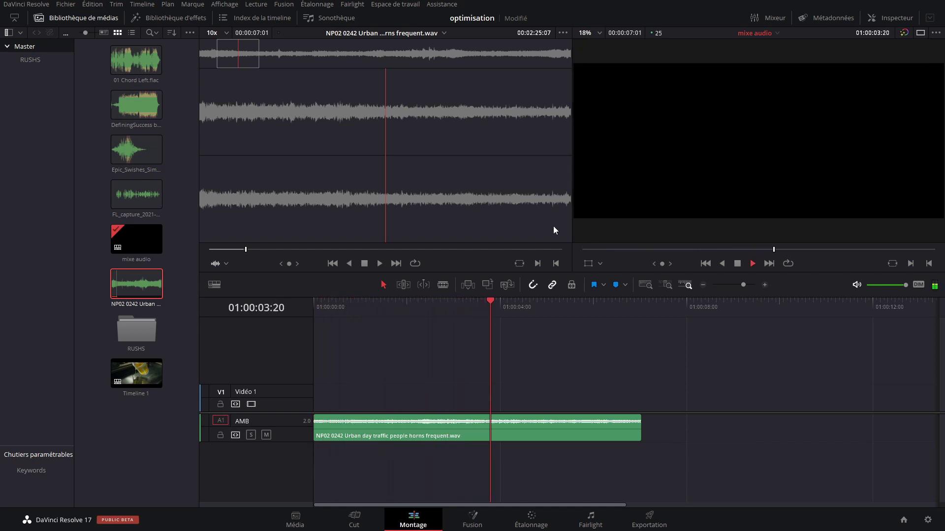
Show the Vumètres meters, play the ambience to watch levels, then heighten the AMB track.
left_click(763, 17)
key("space")
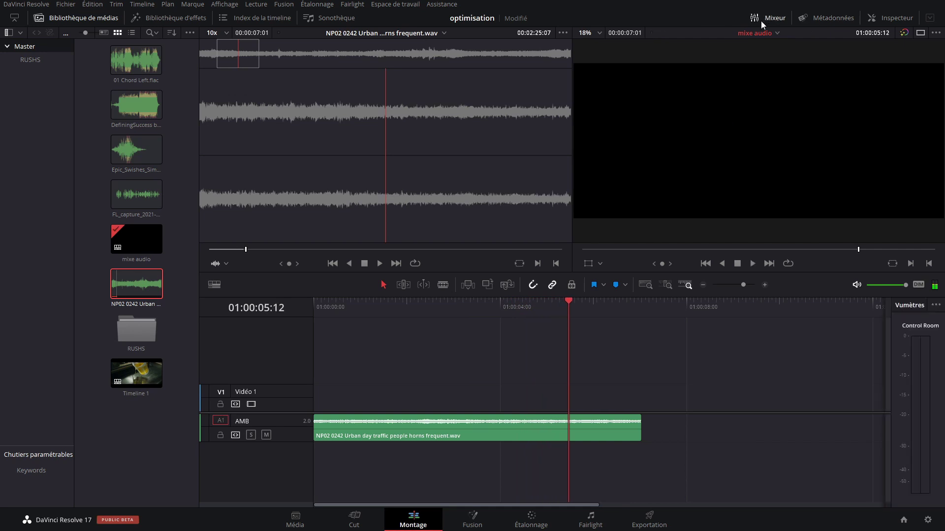
key("Home")
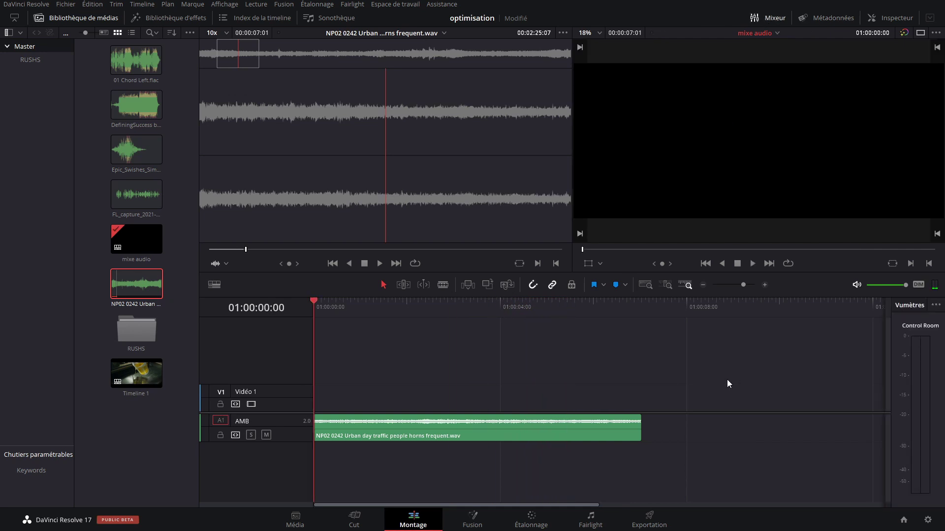
key("space")
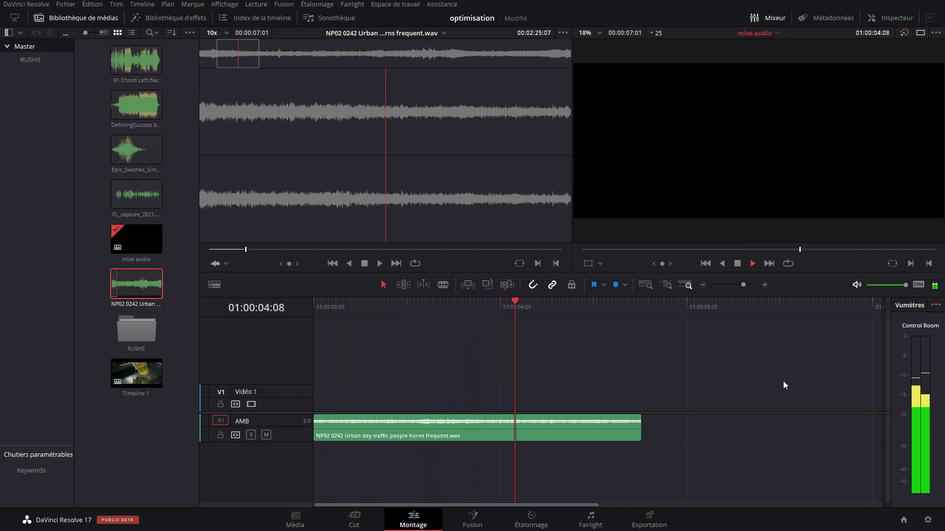
key("space")
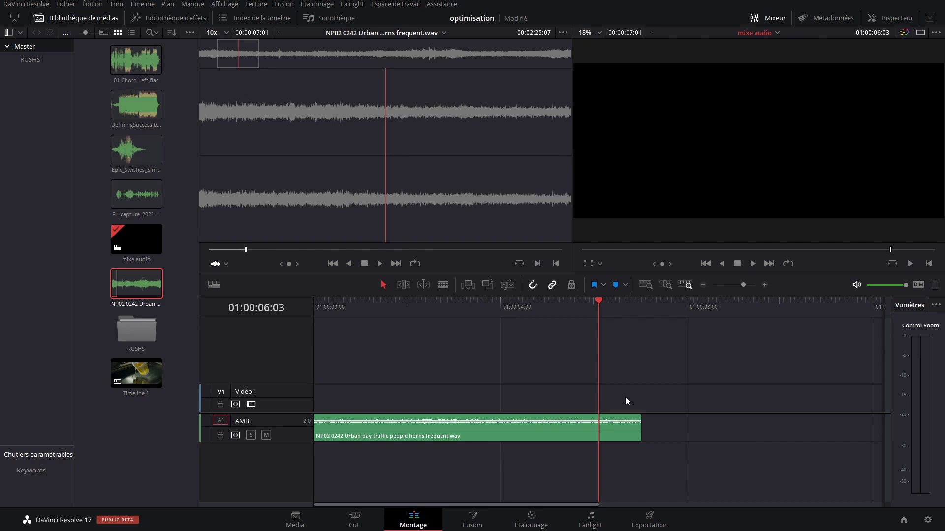
left_click_drag(368, 309, 310, 309)
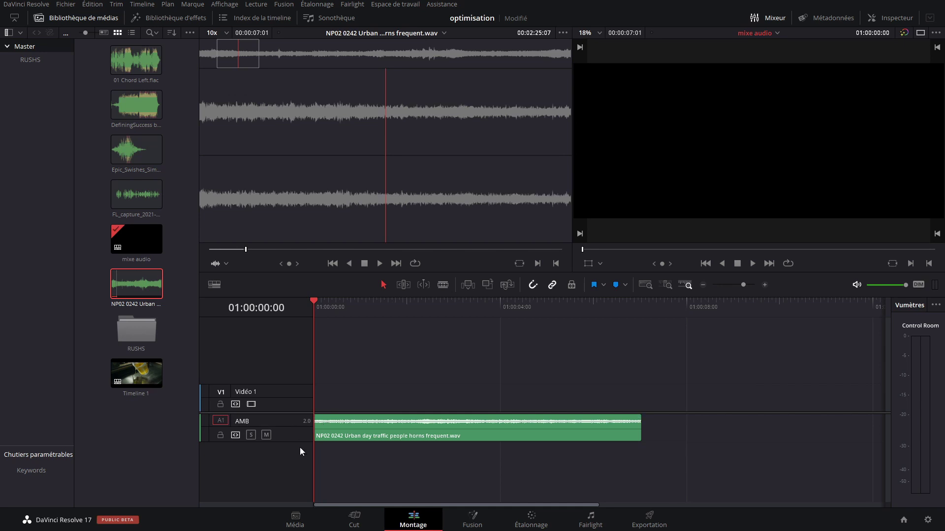
left_click_drag(298, 441, 297, 457)
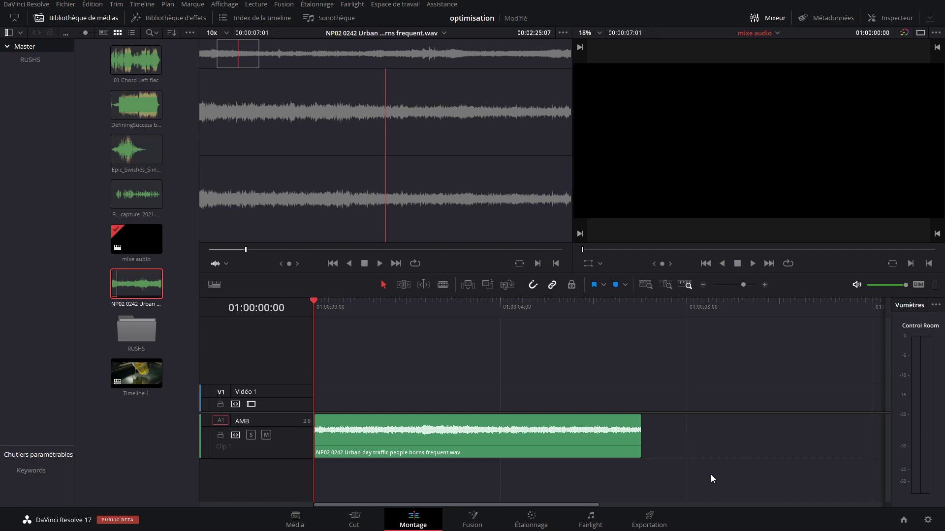
On the Fairlight page, add a mono audio track named VOIX OFF.
left_click(590, 518)
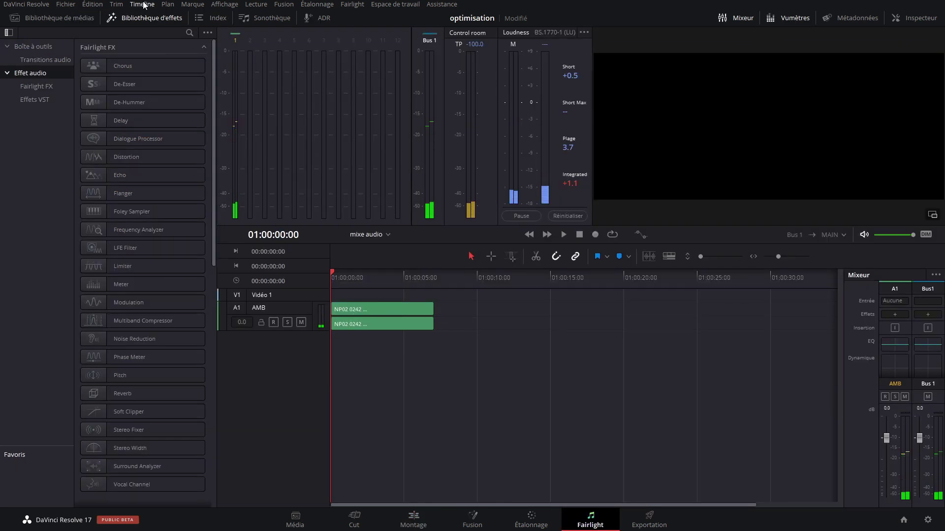
left_click(145, 18)
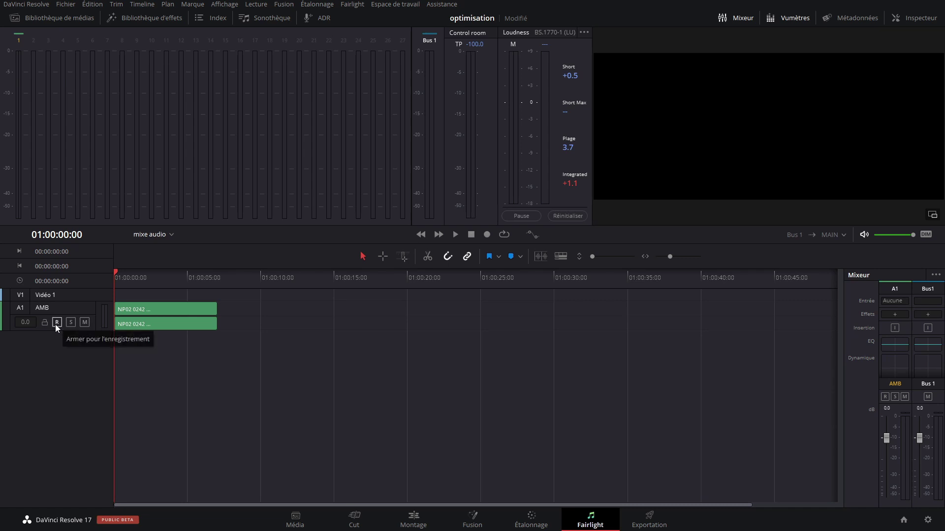
right_click(60, 357)
mouse_move(82, 364)
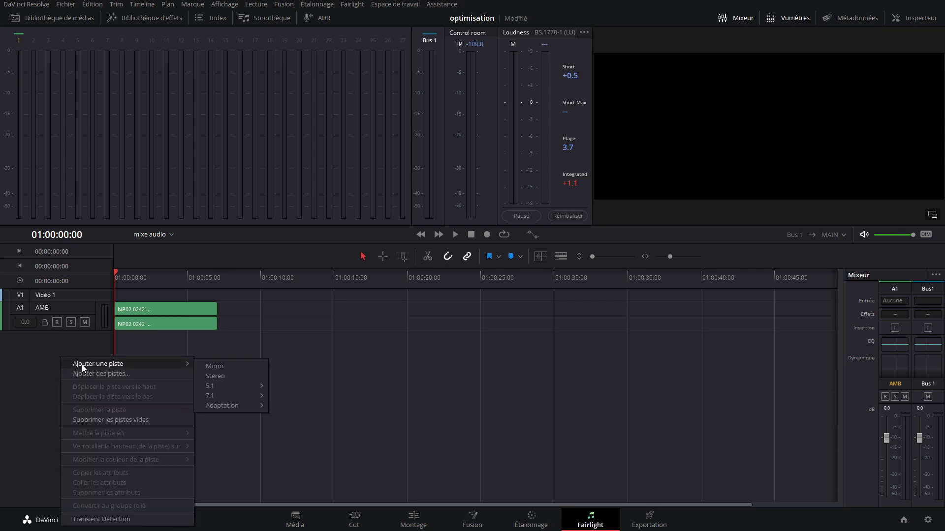
left_click(239, 366)
double_click(59, 339)
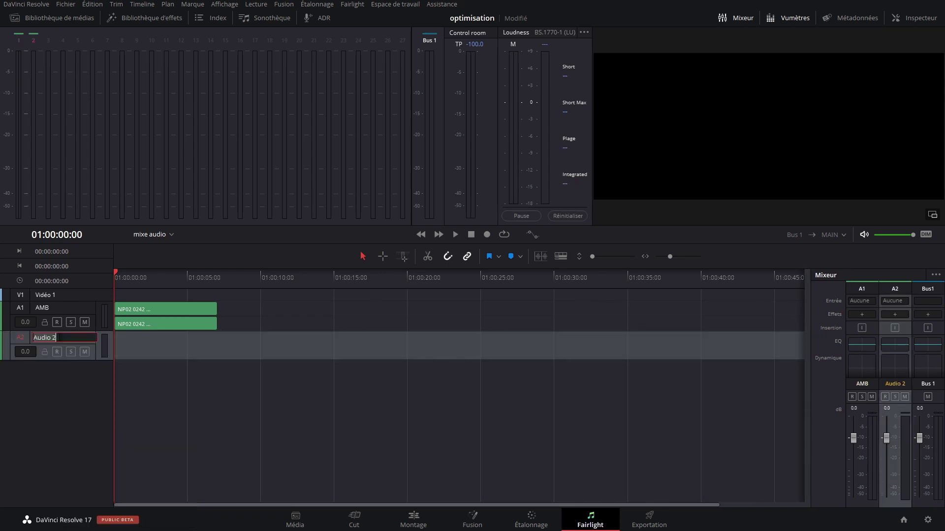
type("VOIX O")
type("F")
key("Return")
Make the VOIX OFF and AMB tracks taller and select VOIX OFF.
left_click_drag(81, 362, 82, 388)
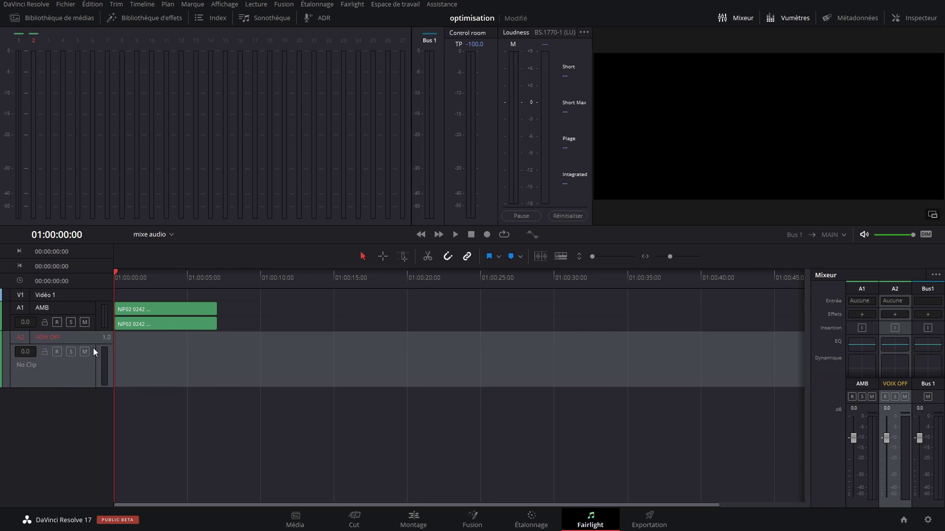
left_click_drag(92, 331, 91, 350)
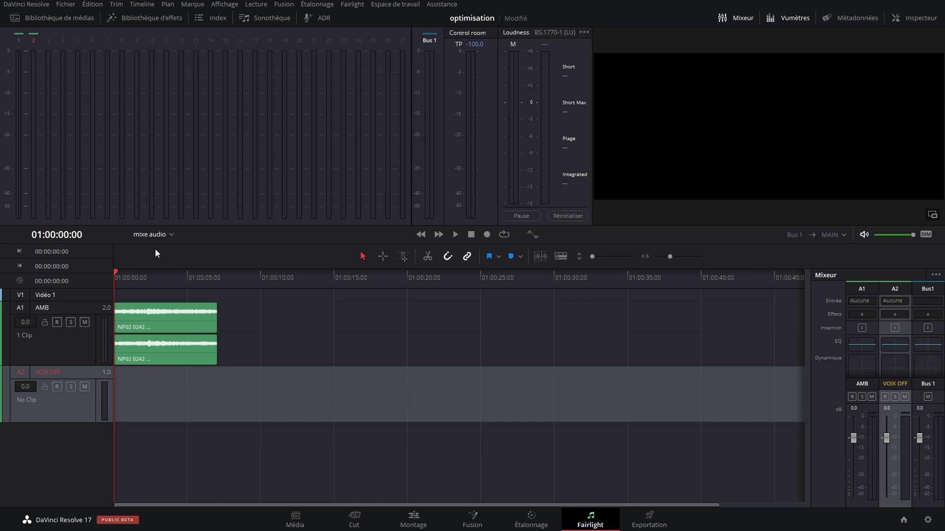
left_click(93, 374)
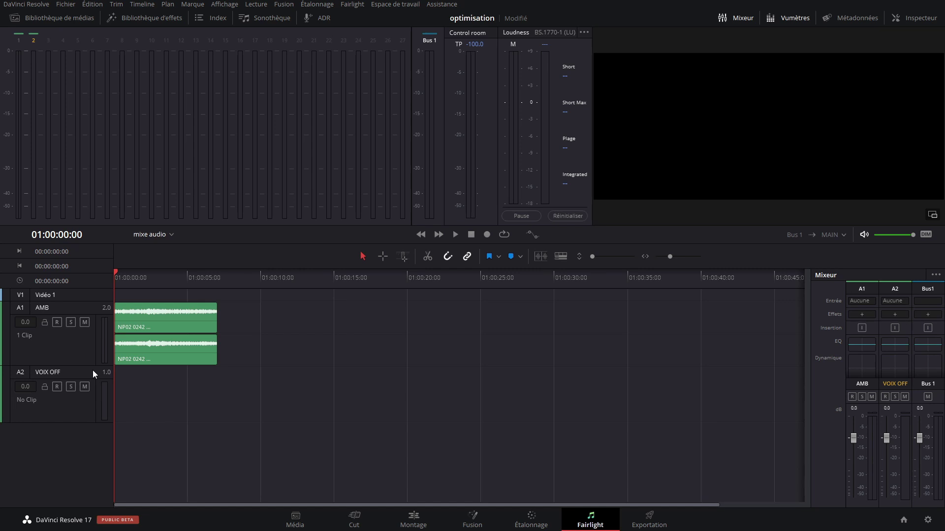
left_click(93, 370)
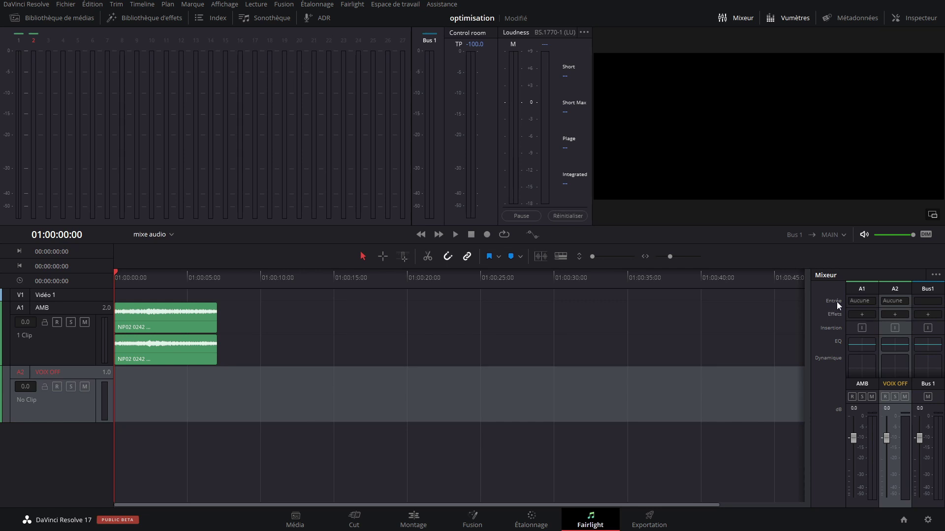
Assign microphone Audio Input 1 to the VOIX OFF track in the input routing window.
left_click(890, 302)
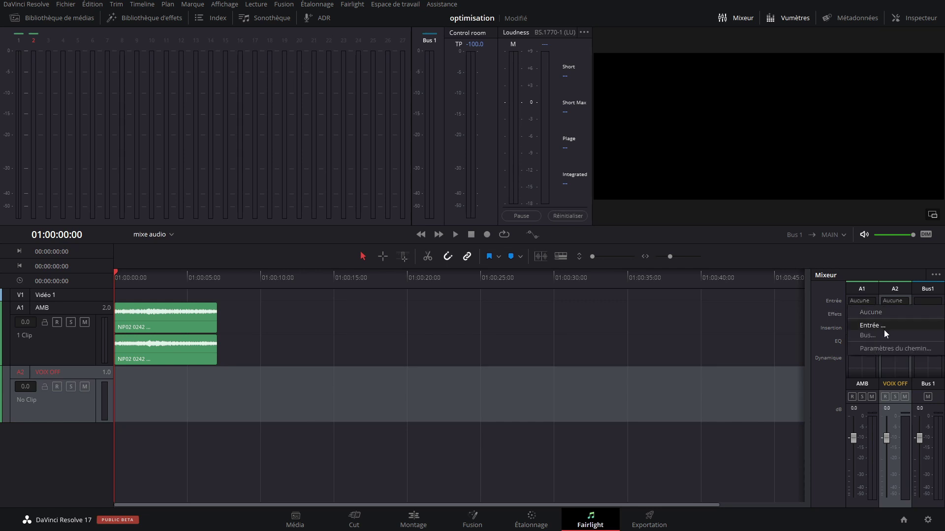
left_click(883, 329)
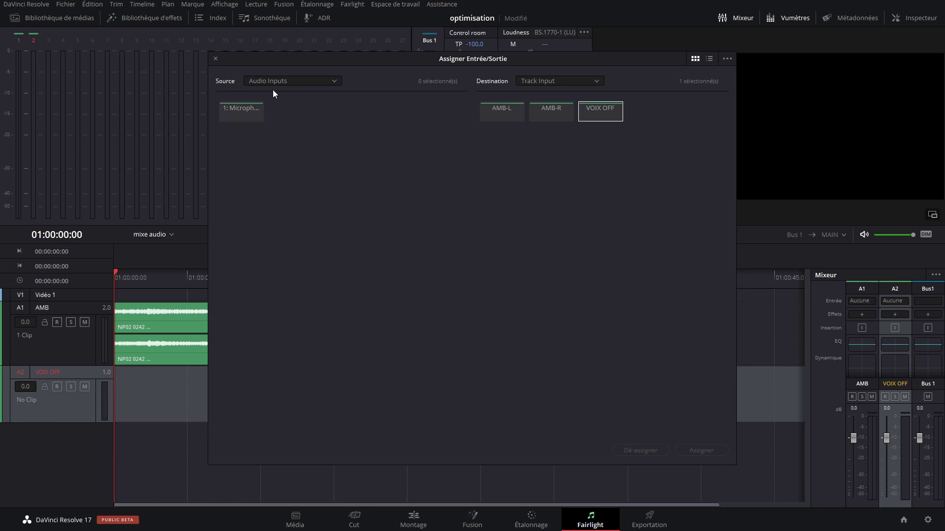
left_click(249, 110)
left_click(700, 451)
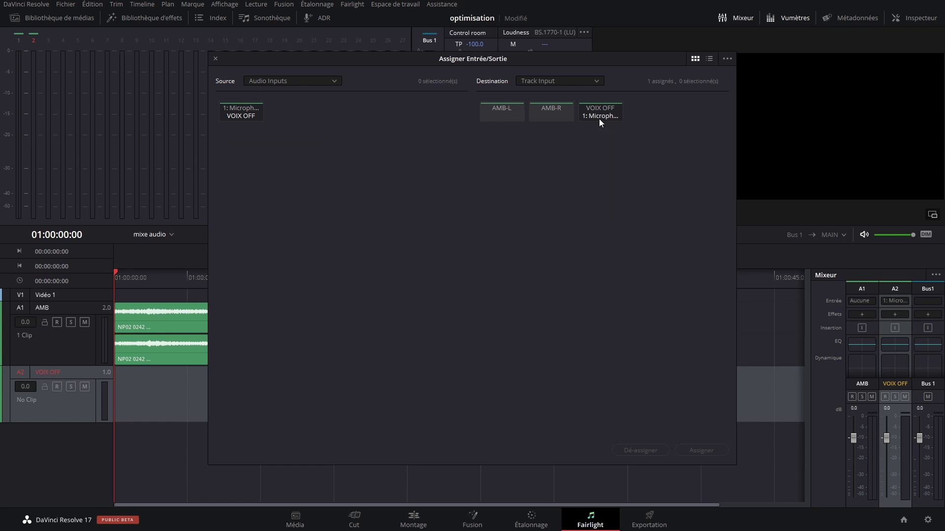
left_click(215, 60)
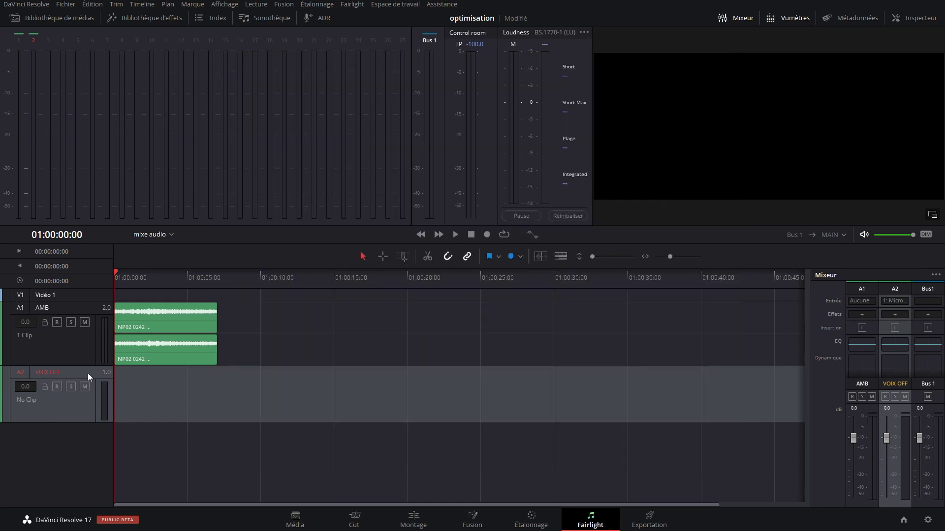
Arm VOIX OFF, mute the AMB track, and start recording the voice-over.
left_click(54, 391)
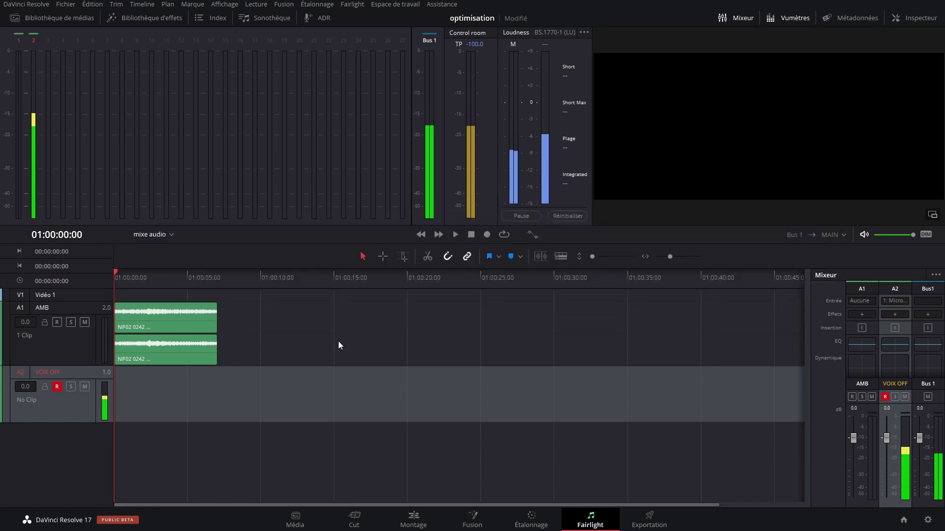
key("alt+Tab")
key("alt+Tab")
key("alt+Tab")
key("alt+Tab")
left_click(86, 323)
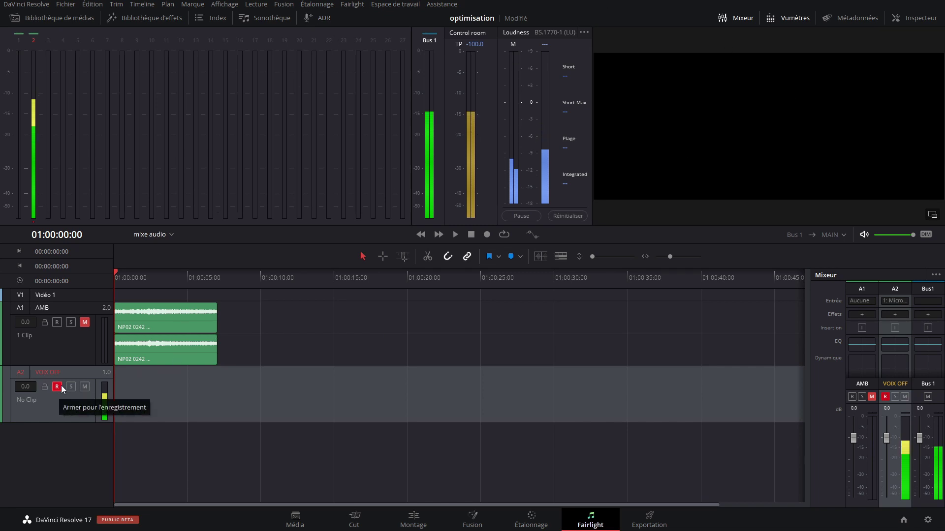
left_click(487, 235)
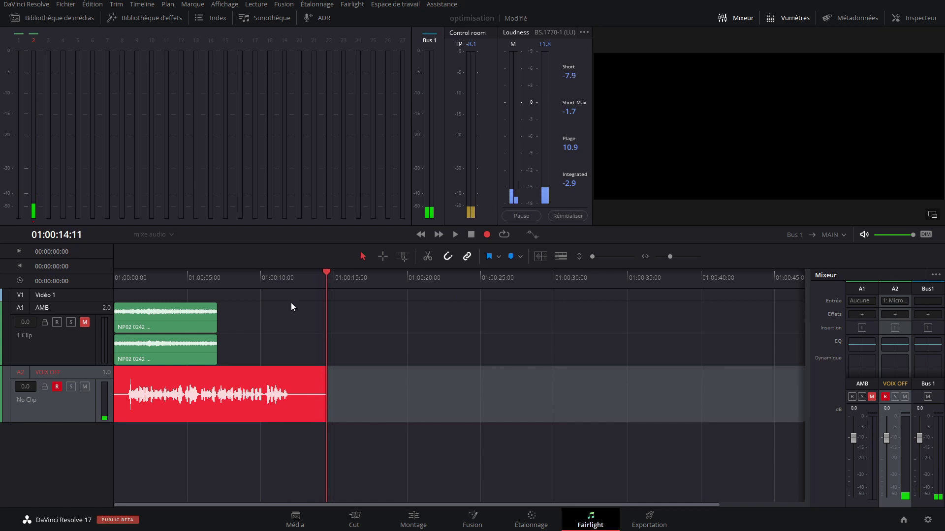
Stop recording, disarm VOIX OFF, and play back the take with a taller track.
left_click(472, 235)
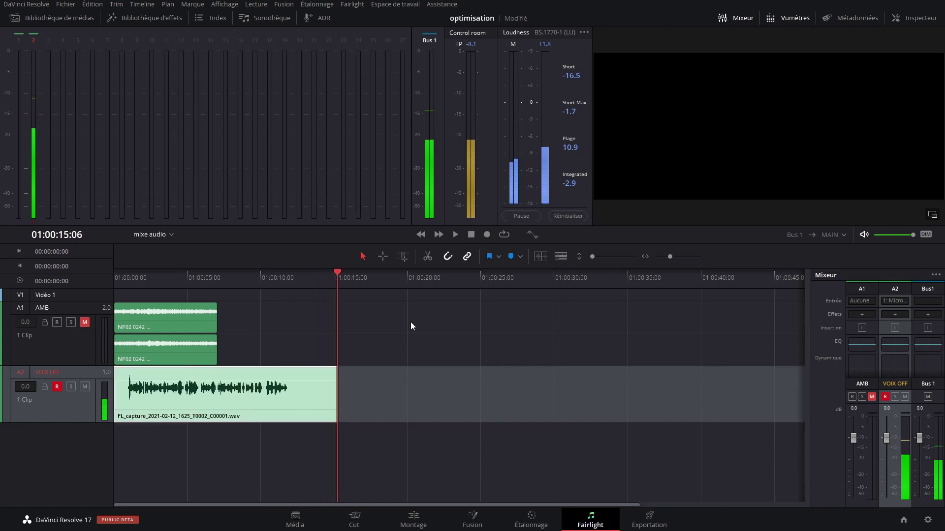
left_click(57, 386)
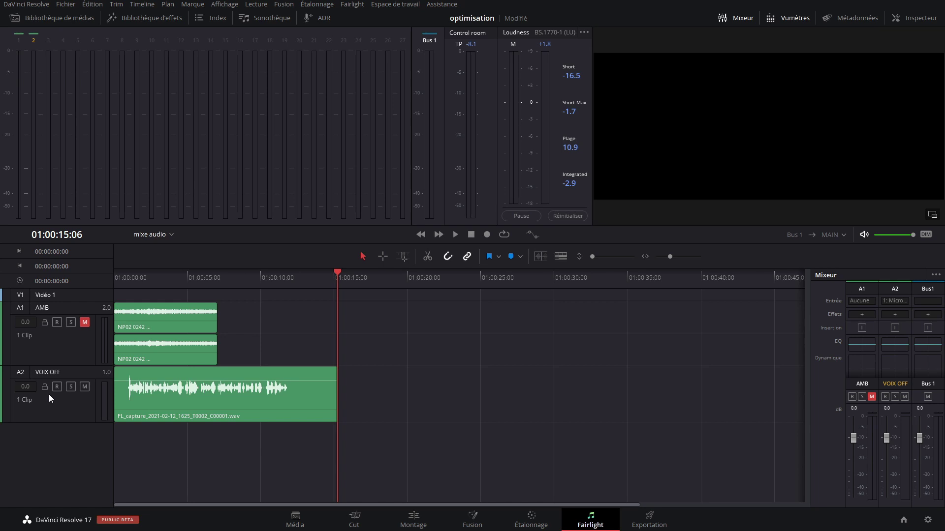
left_click_drag(167, 274, 94, 270)
key("space")
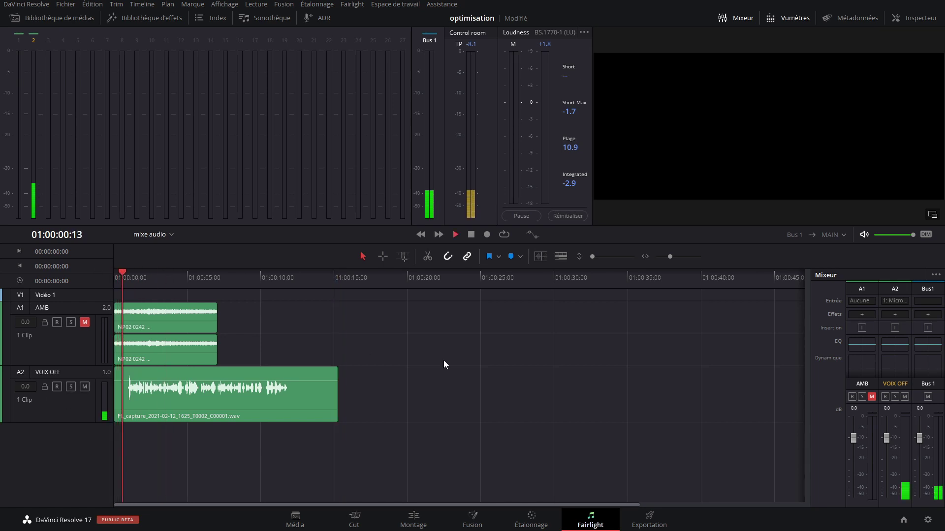
scroll(394, 422, "up", 5)
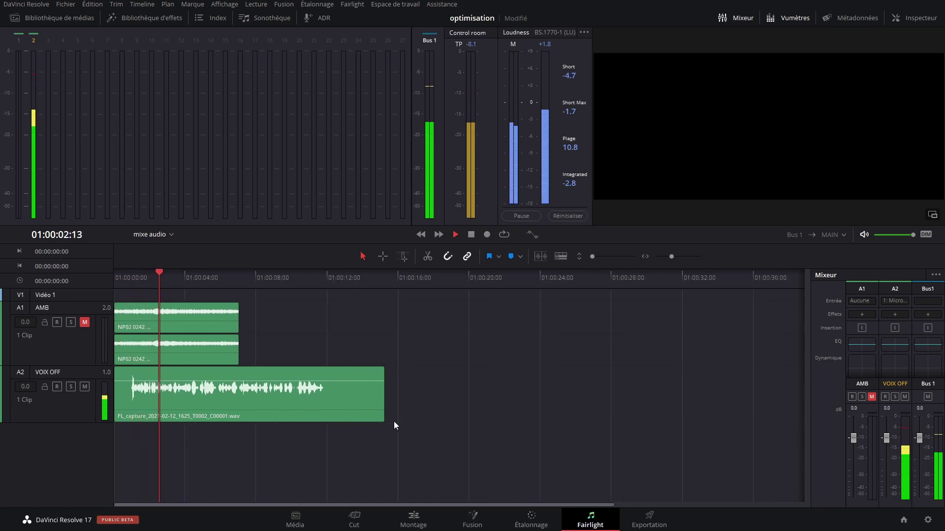
scroll(394, 421, "up", 1)
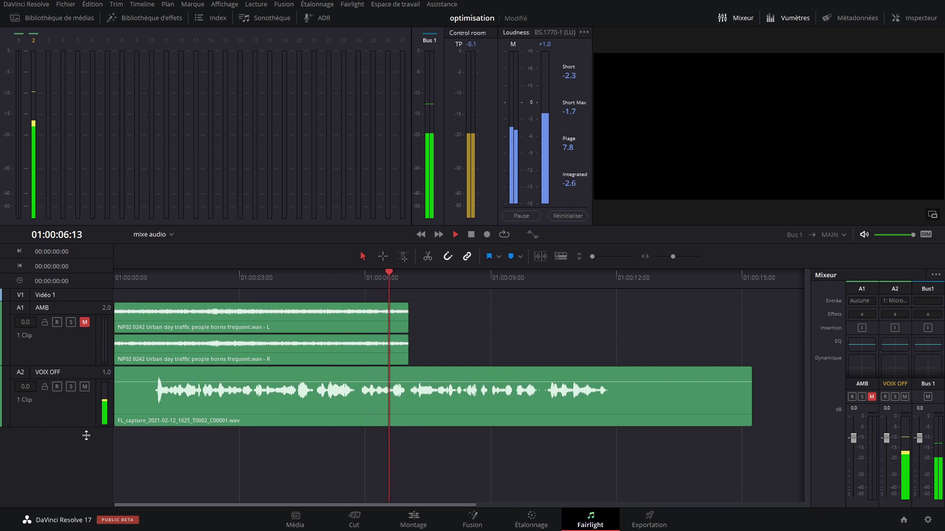
left_click_drag(85, 422, 86, 457)
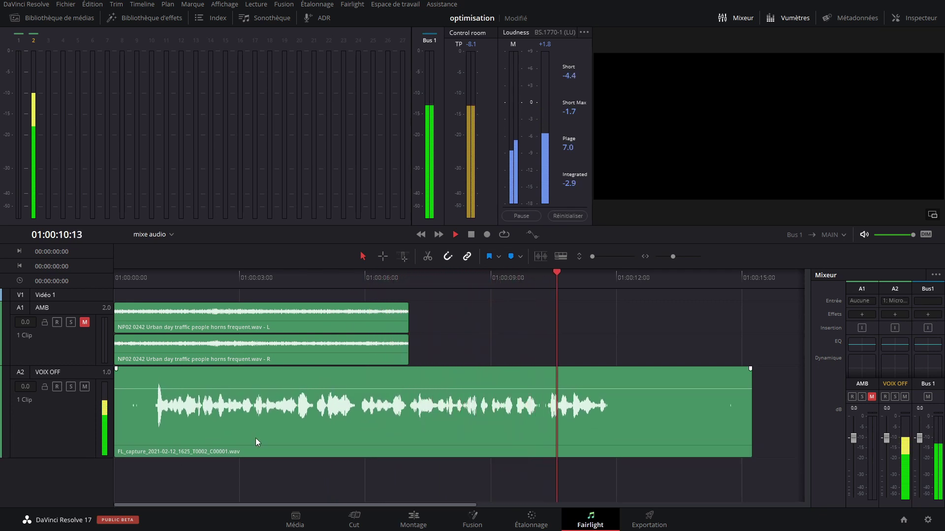
key("space")
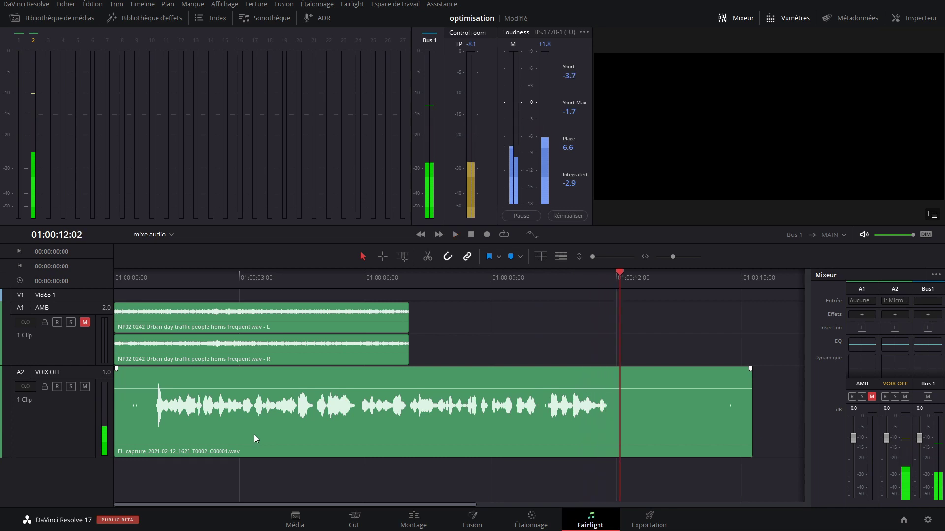
Extend the AMB clip and trim the voice-over tail to the playhead, then unmute AMB.
mouse_move(407, 326)
left_mouse_down()
mouse_move(738, 325)
mouse_move(619, 328)
left_mouse_up()
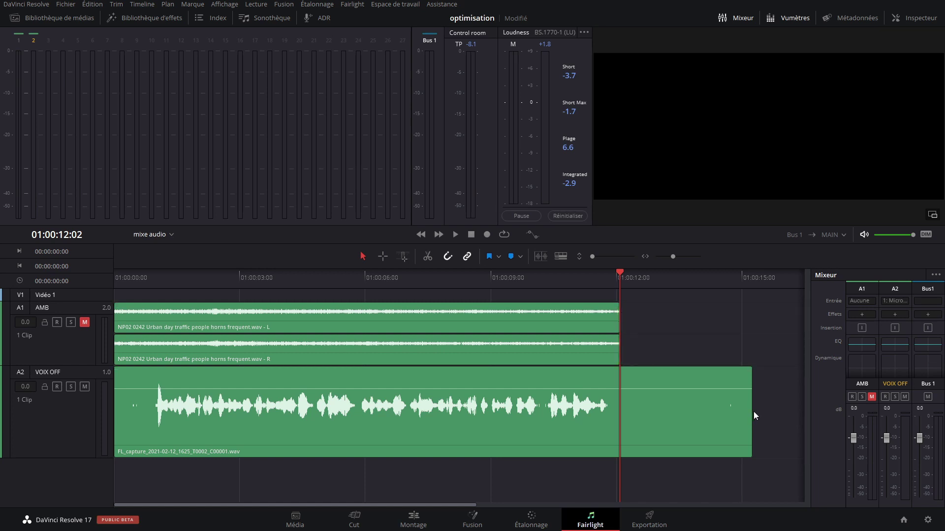
left_click_drag(745, 398, 619, 407)
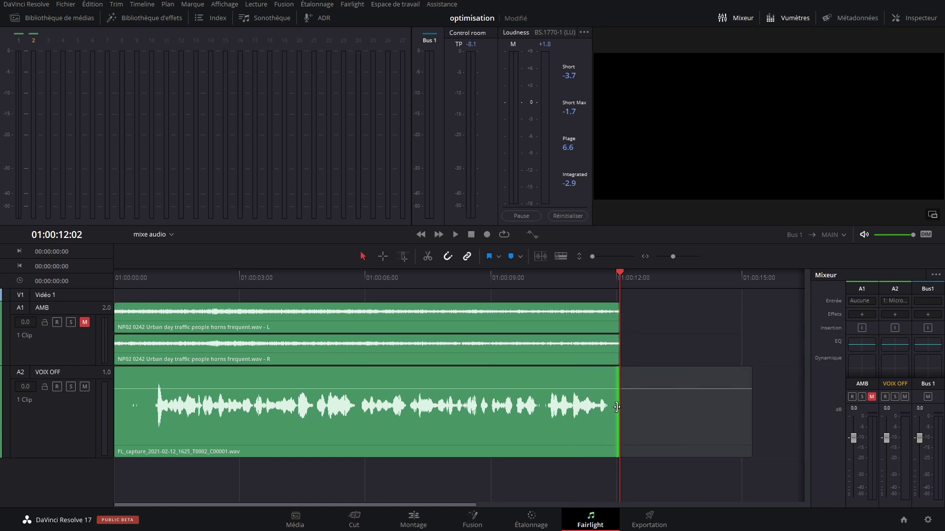
left_click_drag(618, 406, 619, 407)
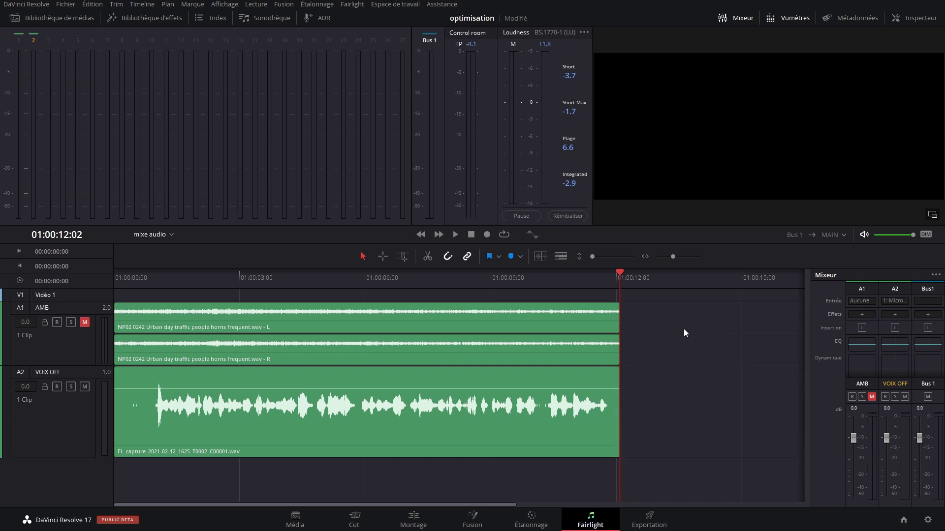
key("Home")
key("space")
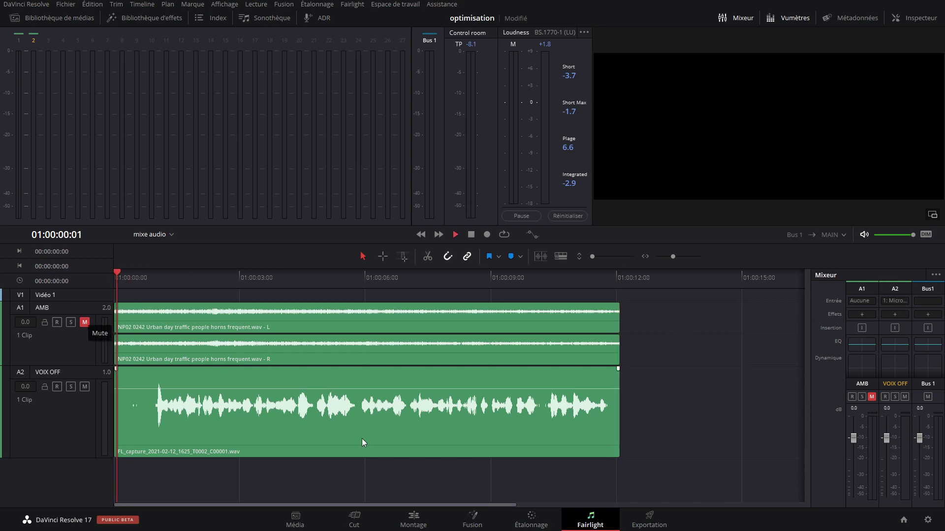
left_click(85, 322)
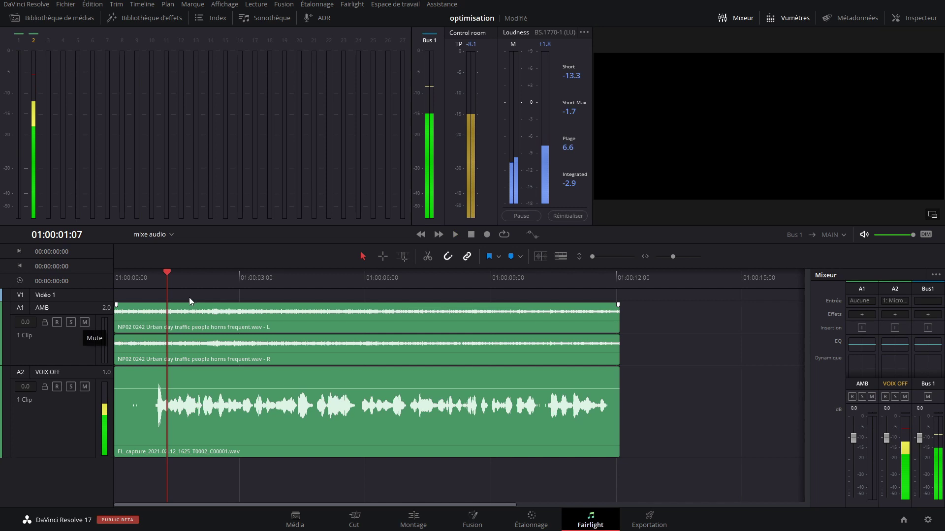
key("Home")
key("space")
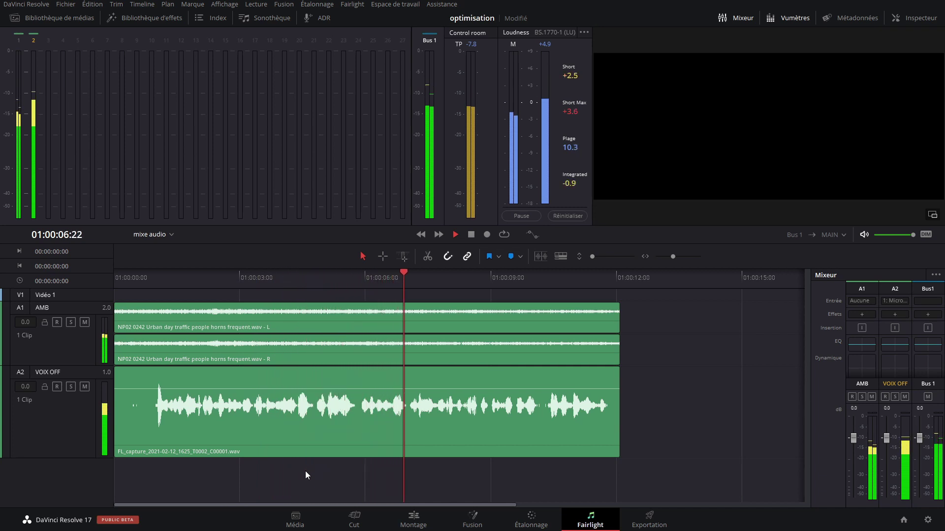
key("space")
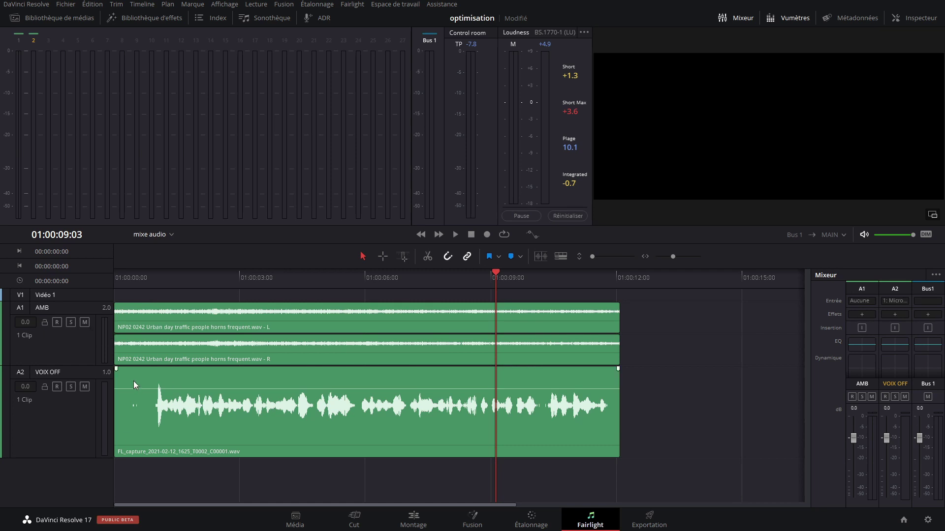
Solo VOIX OFF and trim the silent start off the voice-over clip.
left_click(70, 387)
left_click_drag(158, 278, 151, 279)
left_click_drag(119, 416, 153, 420)
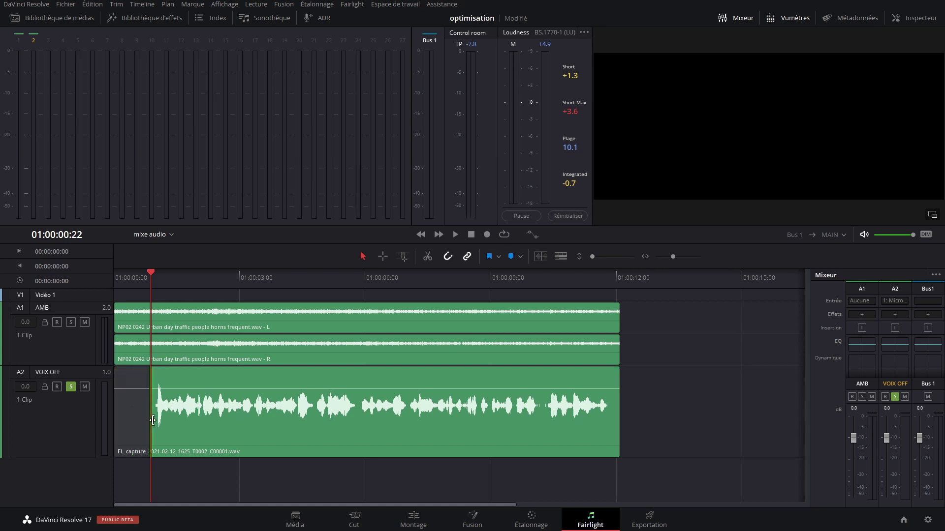
key("space")
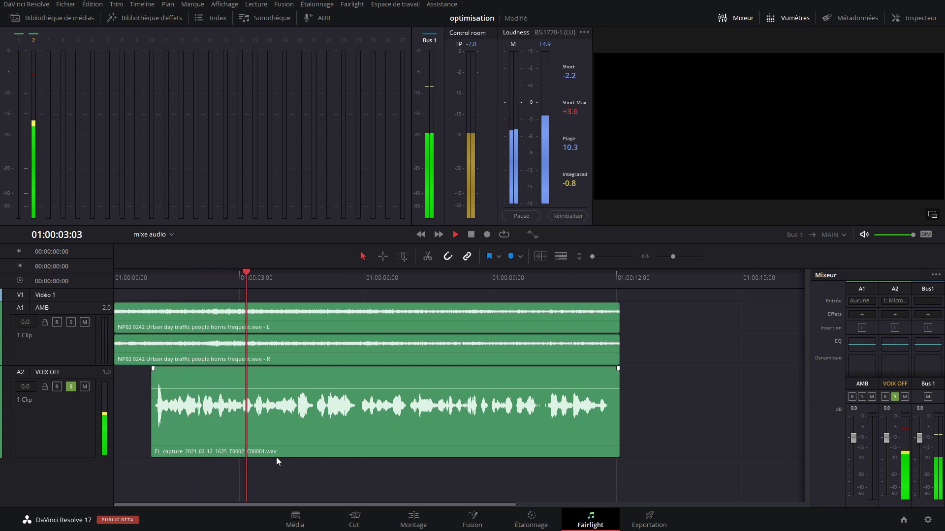
key("space")
key("Up")
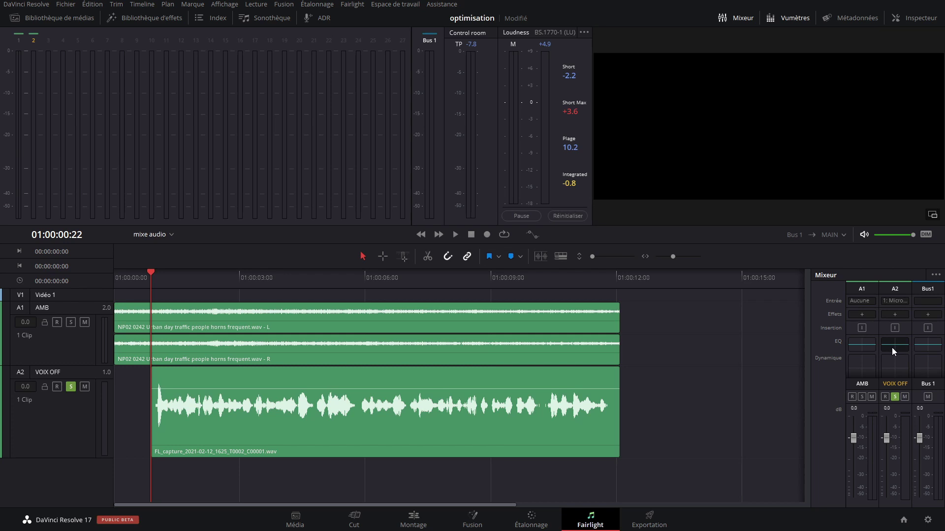
Open Égaliseur - VOIX OFF, position it near the centre, and start playback.
left_click(892, 347)
left_click_drag(407, 97, 457, 85)
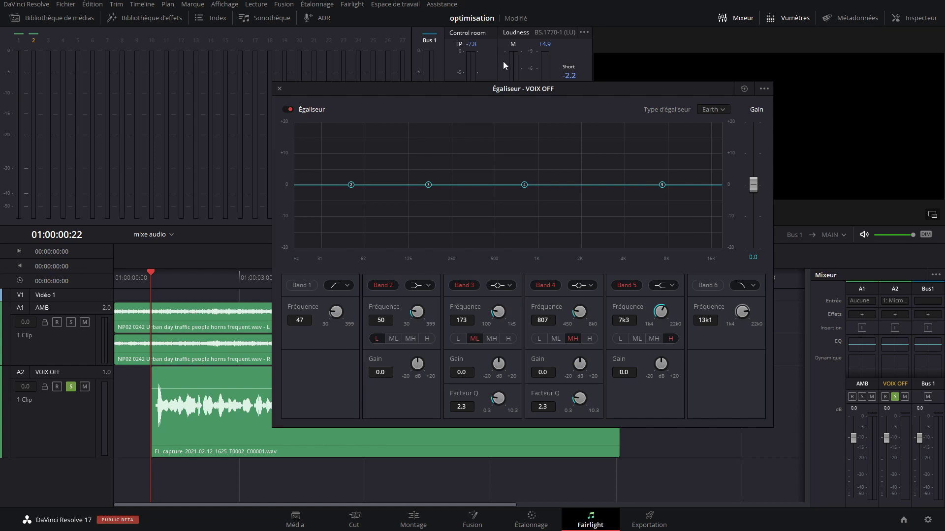
left_click_drag(442, 89, 628, 70)
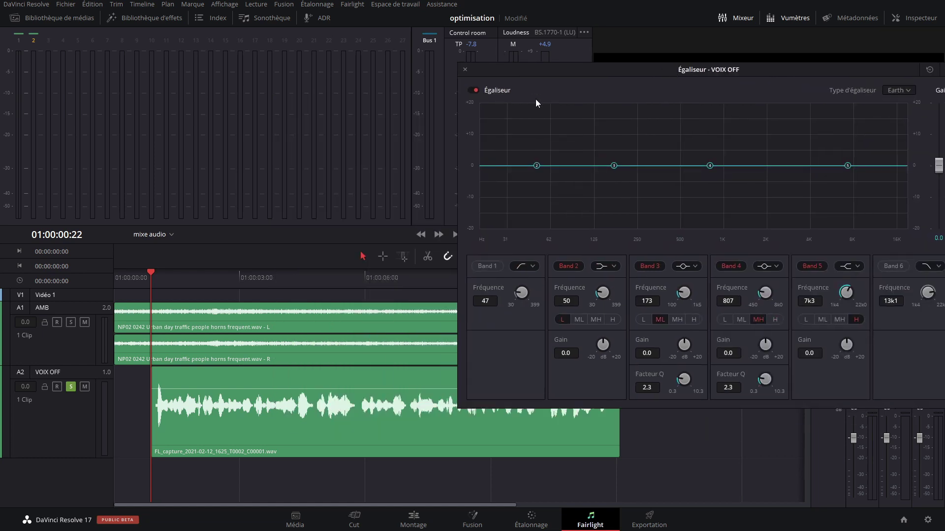
left_click_drag(580, 72, 563, 273)
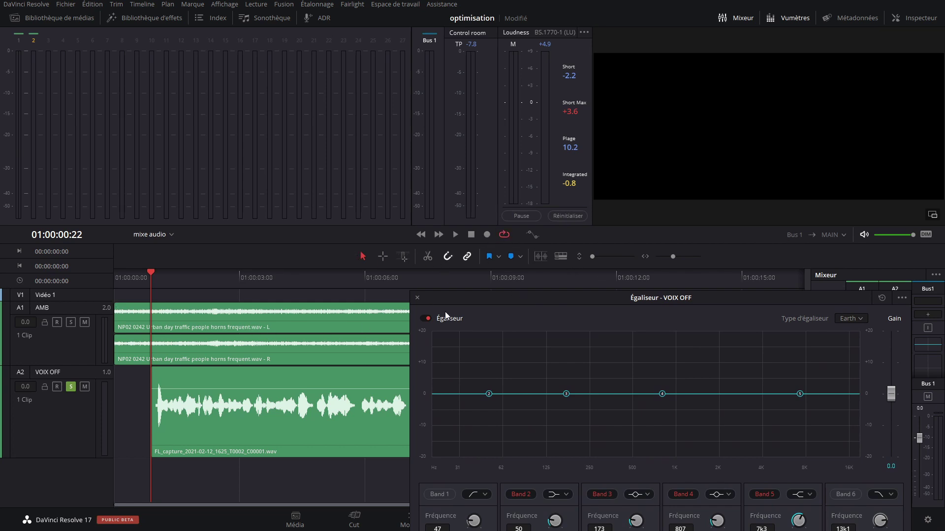
left_click_drag(490, 297, 296, 78)
key("space")
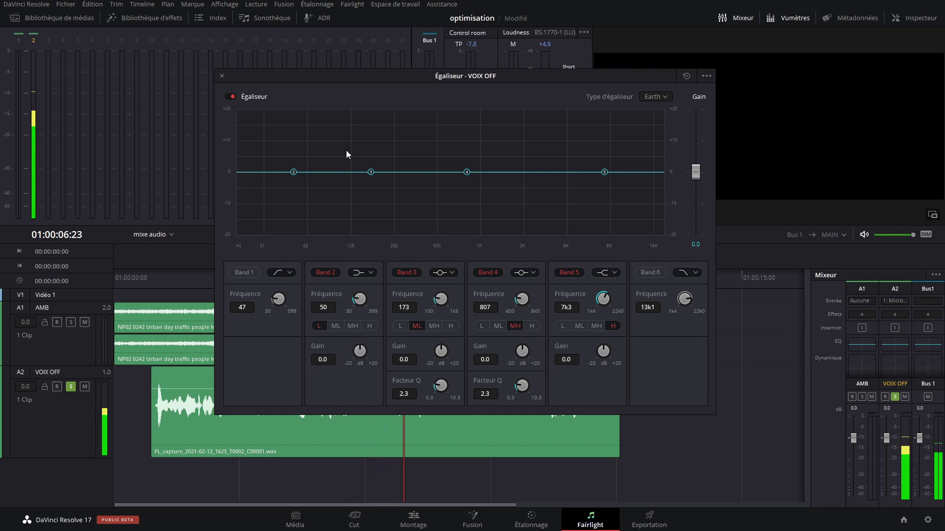
Enable EQ Band 1 as an 80 Hz low-cut and listen to the result.
left_click(151, 279)
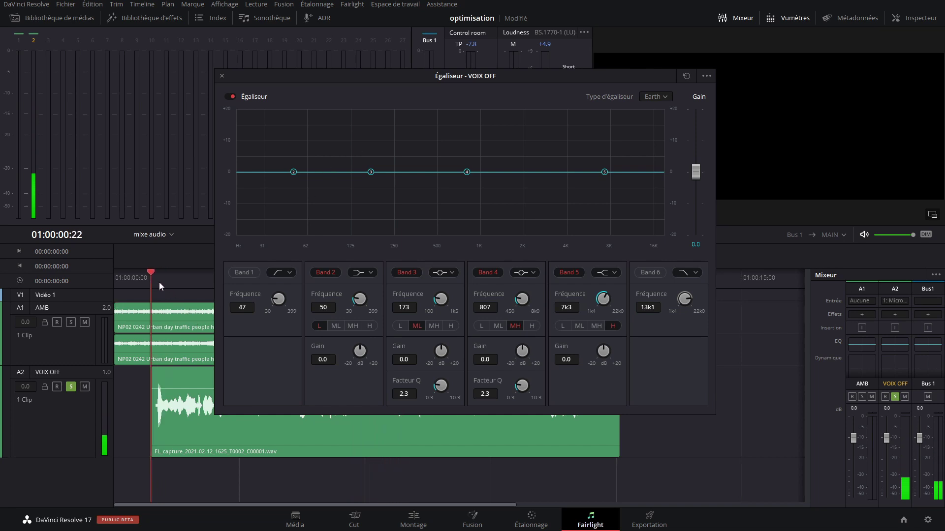
left_click(268, 272)
left_click(286, 274)
left_click(290, 317)
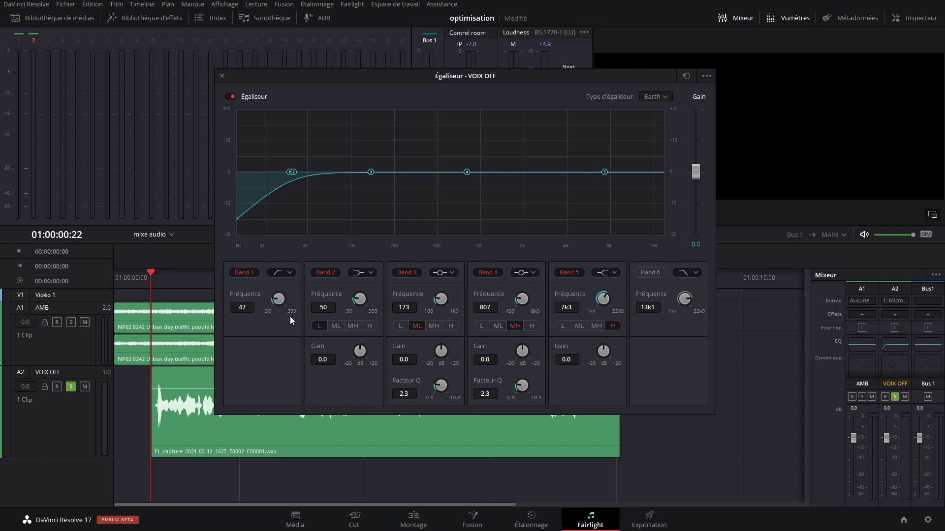
mouse_move(279, 299)
left_mouse_down()
mouse_move(283, 288)
mouse_move(302, 294)
left_mouse_up()
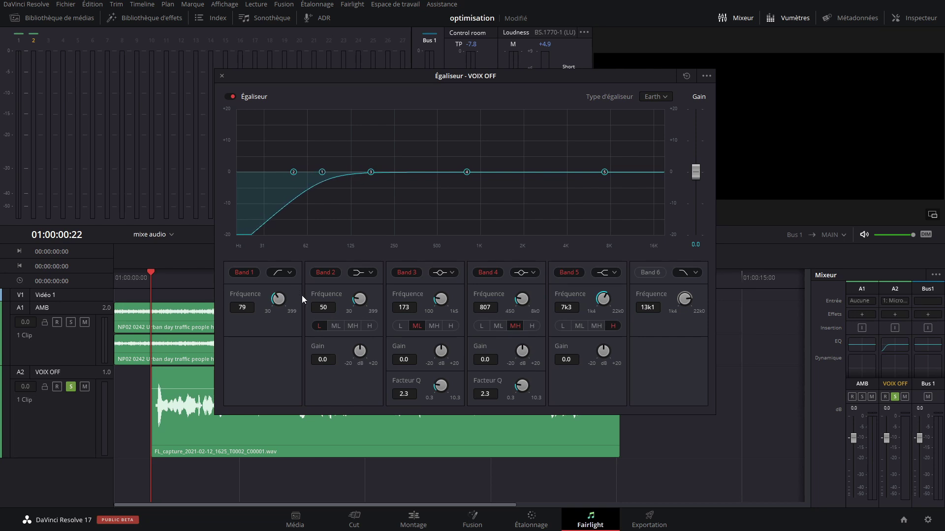
key("space")
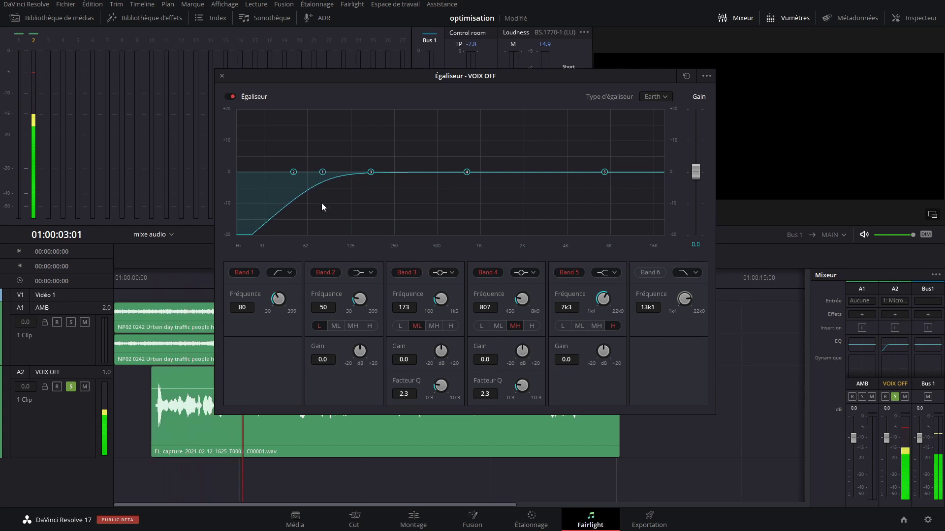
key("space")
left_click(164, 282)
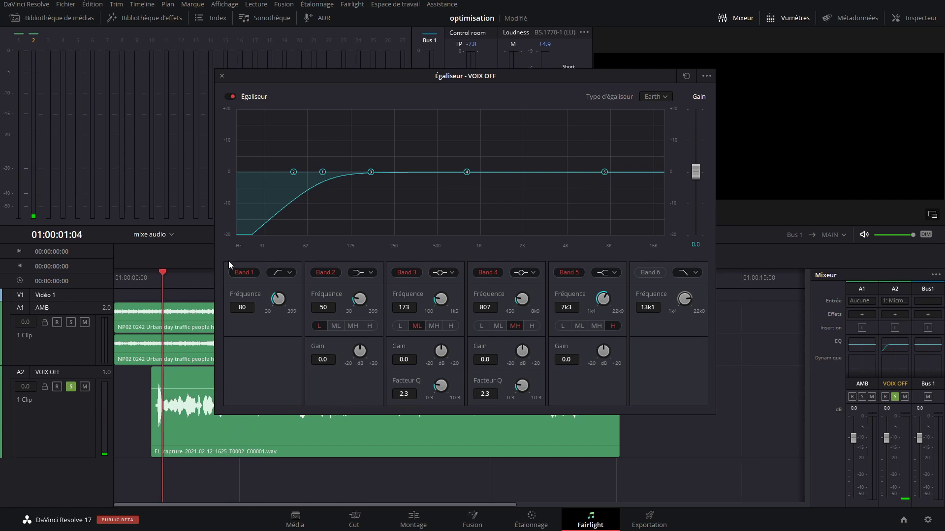
Try Bell, shelf and notch shapes on EQ Band 2.
left_click(359, 273)
left_click(343, 301)
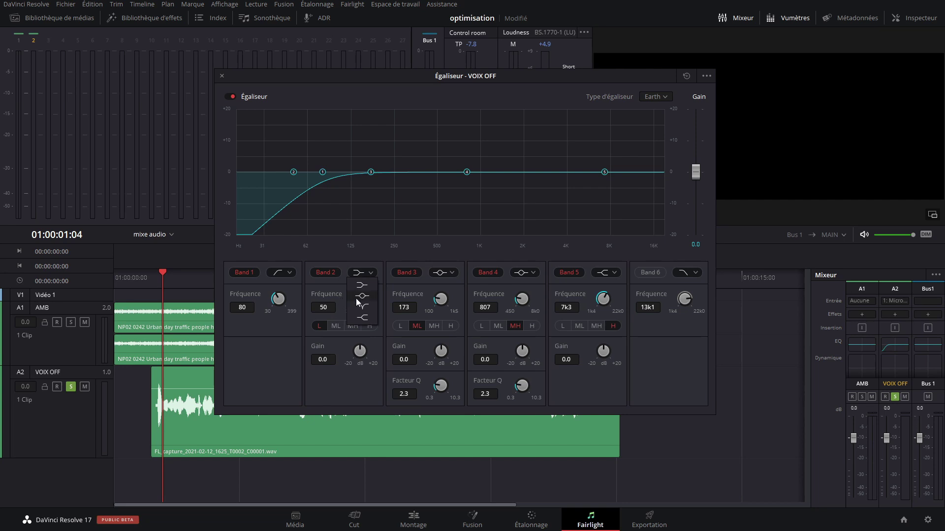
left_click(360, 273)
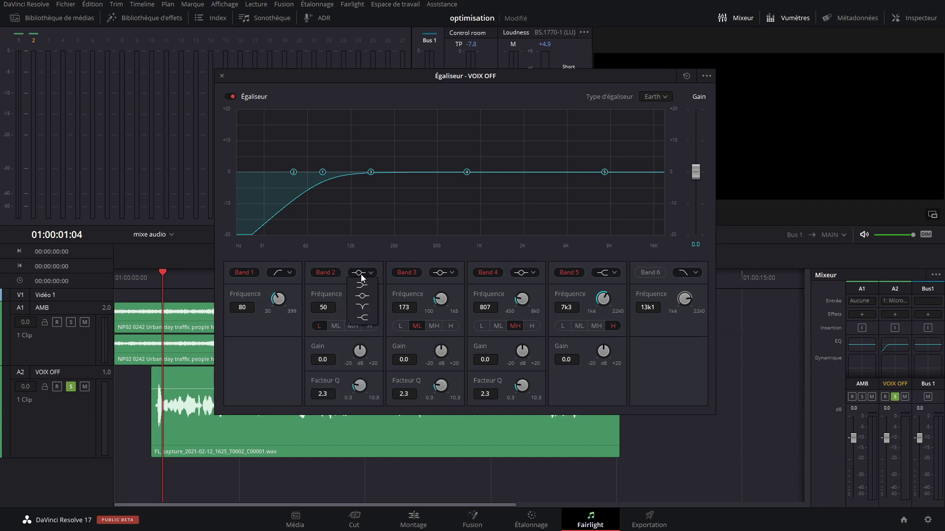
left_click(367, 298)
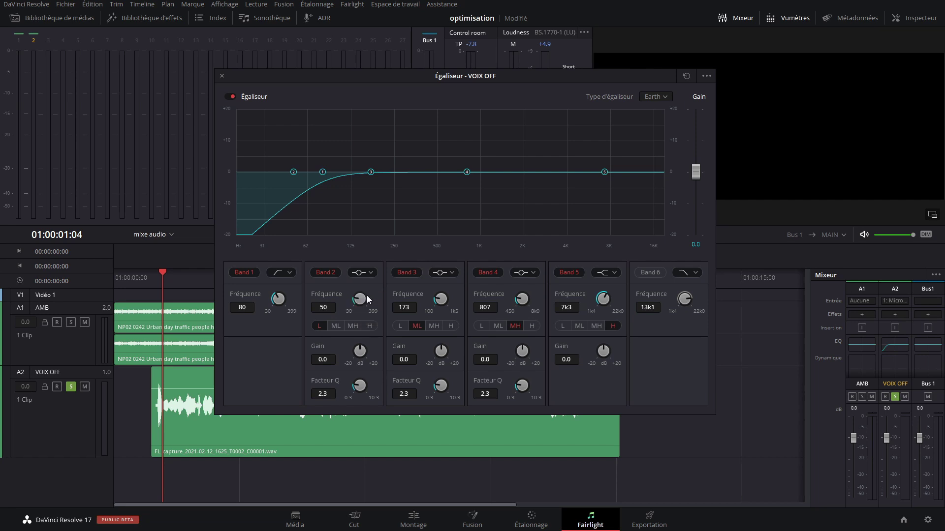
mouse_move(294, 172)
left_mouse_down()
mouse_move(413, 125)
mouse_move(376, 121)
left_mouse_up()
left_click(367, 274)
left_click(365, 290)
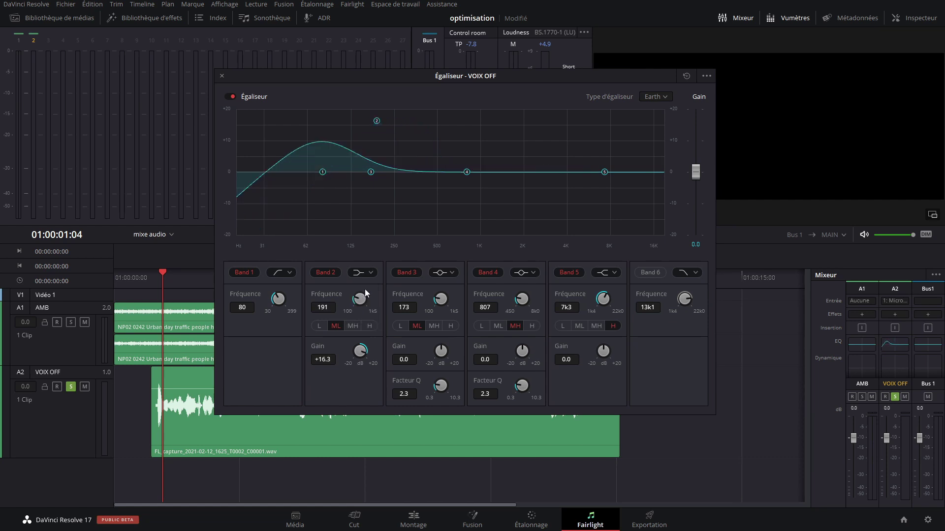
left_click(367, 274)
left_click(369, 306)
Settle Band 2 on a Bell shape boosted to +20 dB around 160 Hz.
left_click_drag(372, 125, 374, 125)
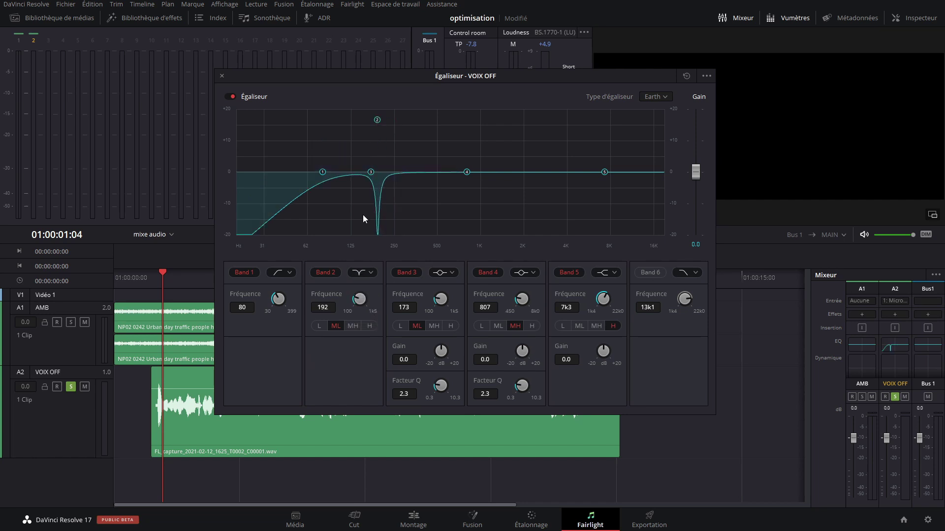
left_click(359, 274)
left_click(363, 317)
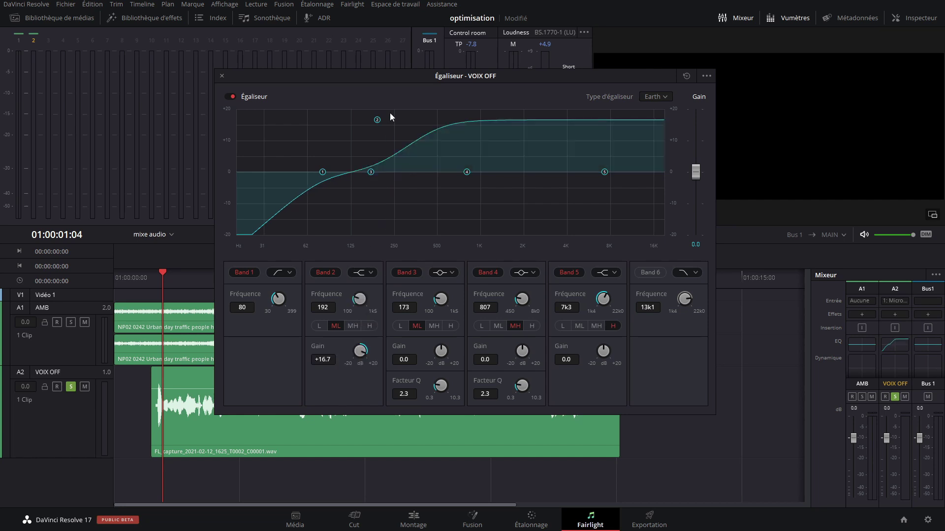
mouse_move(377, 121)
left_mouse_down()
mouse_move(435, 155)
mouse_move(377, 172)
mouse_move(397, 168)
left_mouse_up()
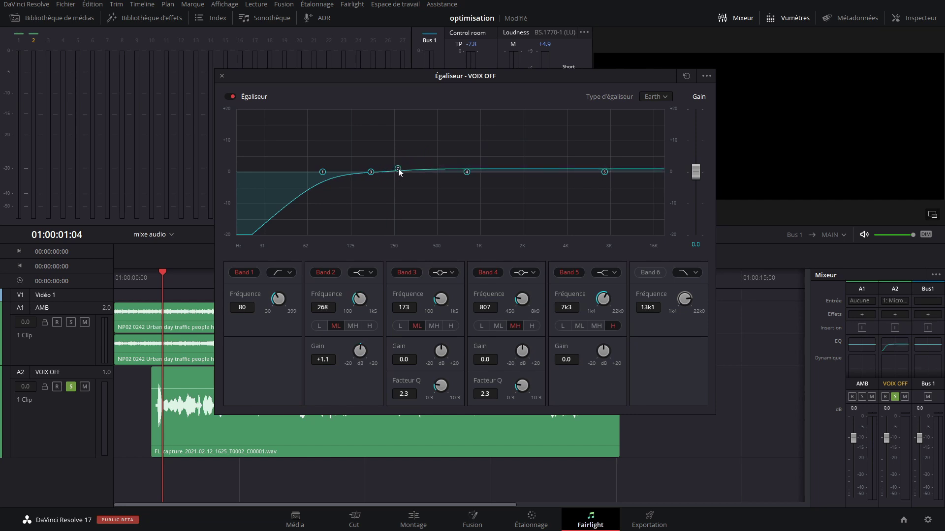
left_click(364, 272)
left_click(364, 295)
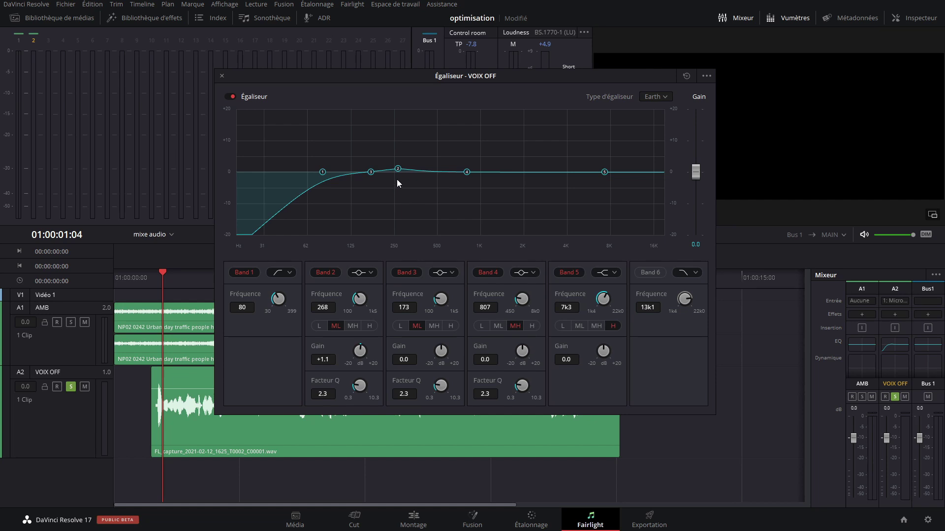
mouse_move(398, 169)
left_mouse_down()
mouse_move(370, 111)
mouse_move(403, 107)
left_mouse_up()
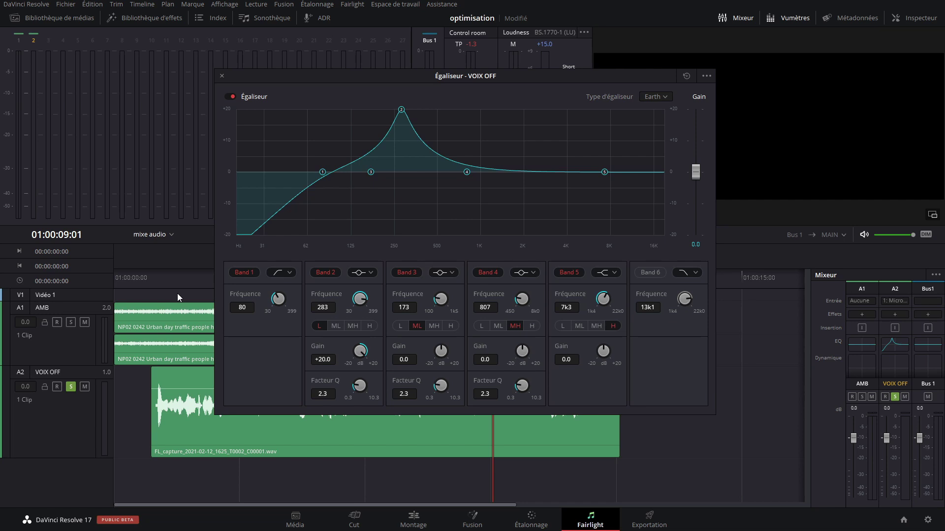
During playback, make Band 2 a -5.3 dB cut at 283 Hz, Q 10.3, leaving Band 3 flat.
left_click(154, 287)
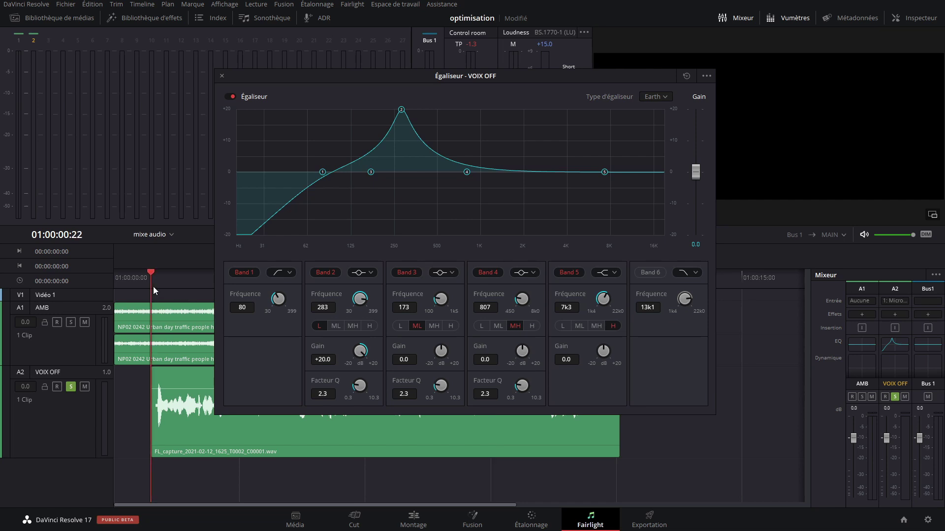
key("space")
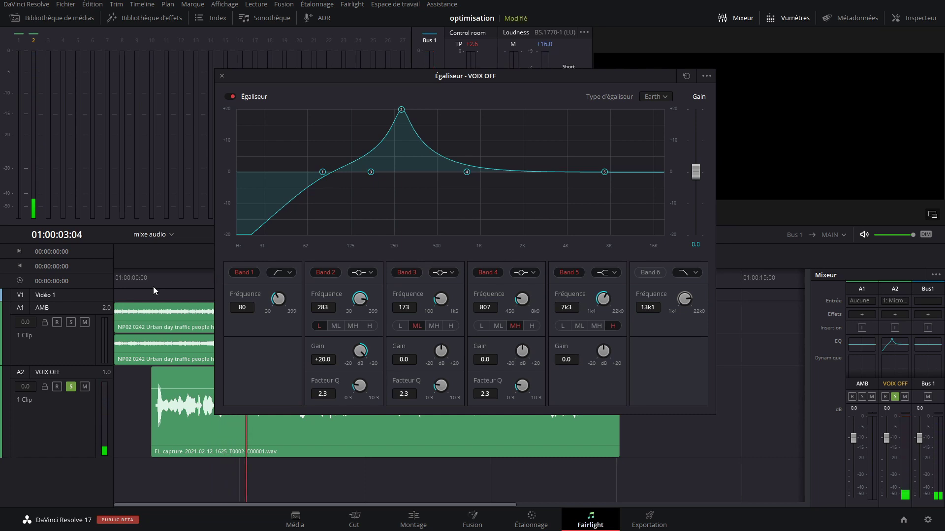
left_click_drag(447, 352, 435, 348)
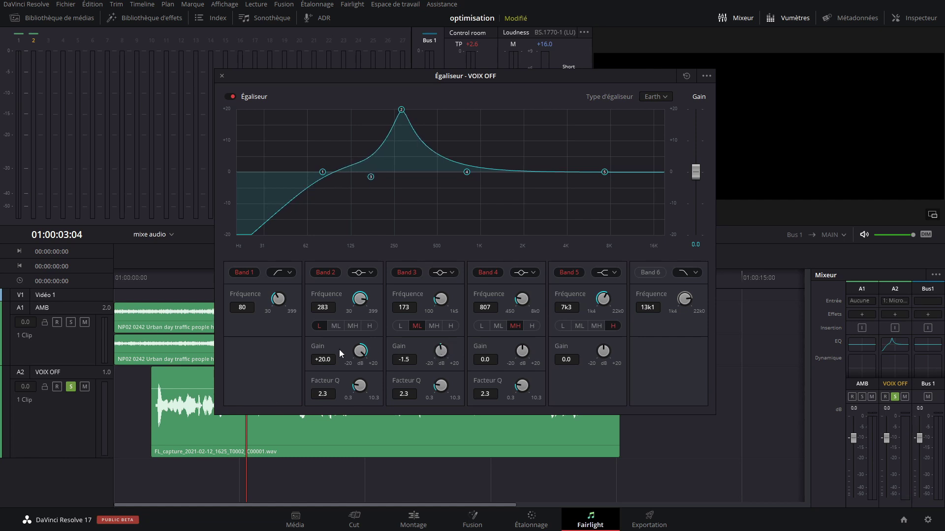
left_click_drag(359, 351, 256, 504)
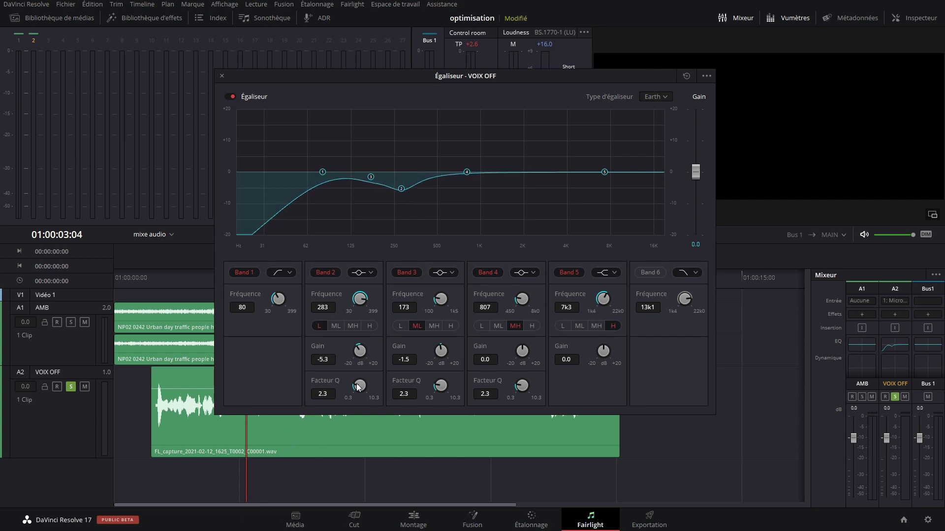
mouse_move(357, 390)
left_mouse_down()
mouse_move(470, 347)
mouse_move(418, 398)
mouse_move(498, 360)
left_mouse_up()
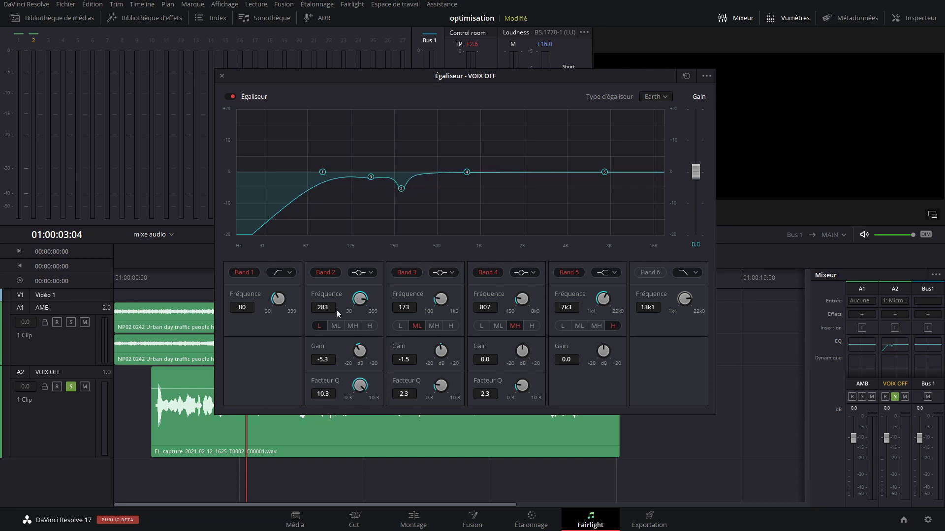
left_click_drag(371, 180, 371, 176)
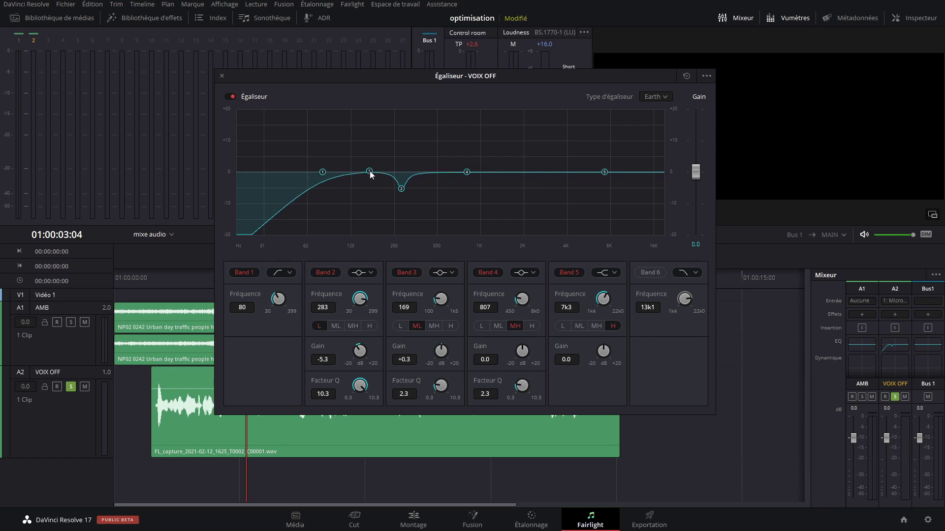
Sweep a strong Band 3 boost up and down the midrange while the voice-over plays.
left_click(161, 284)
key("space")
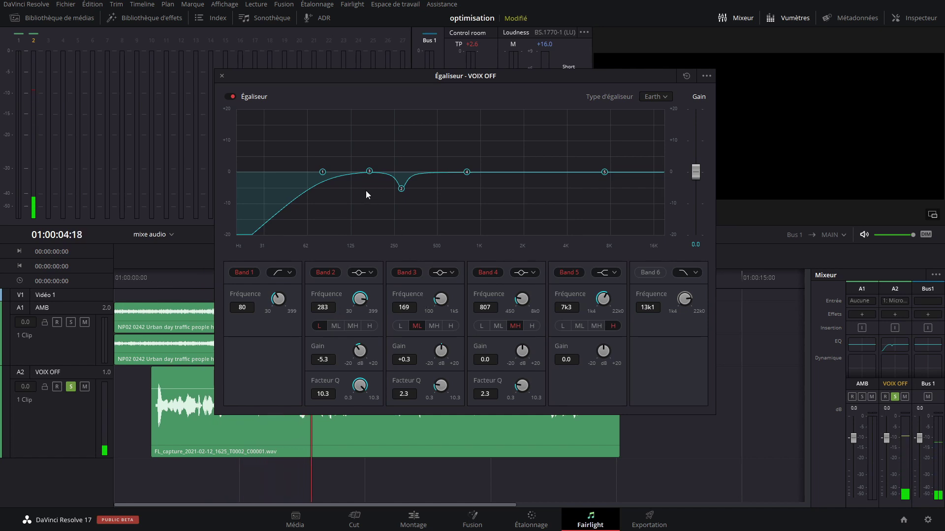
mouse_move(370, 175)
left_mouse_down()
mouse_move(454, 113)
mouse_move(485, 113)
left_mouse_up()
key("space")
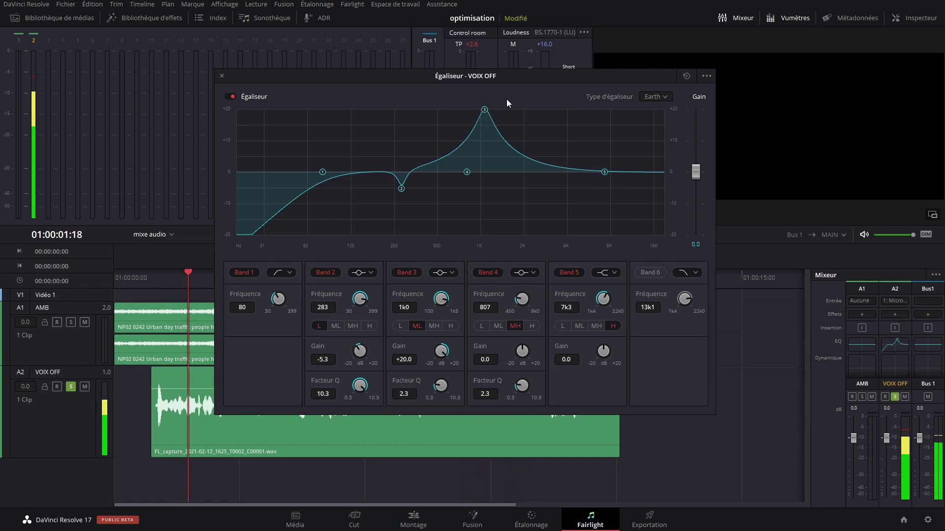
mouse_move(485, 112)
left_mouse_down()
mouse_move(510, 113)
mouse_move(503, 95)
left_mouse_up()
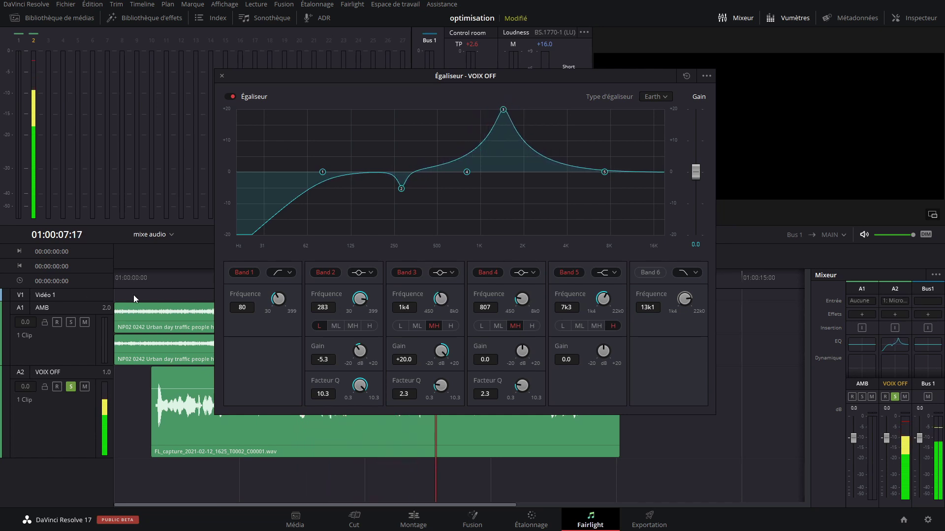
left_click(163, 282)
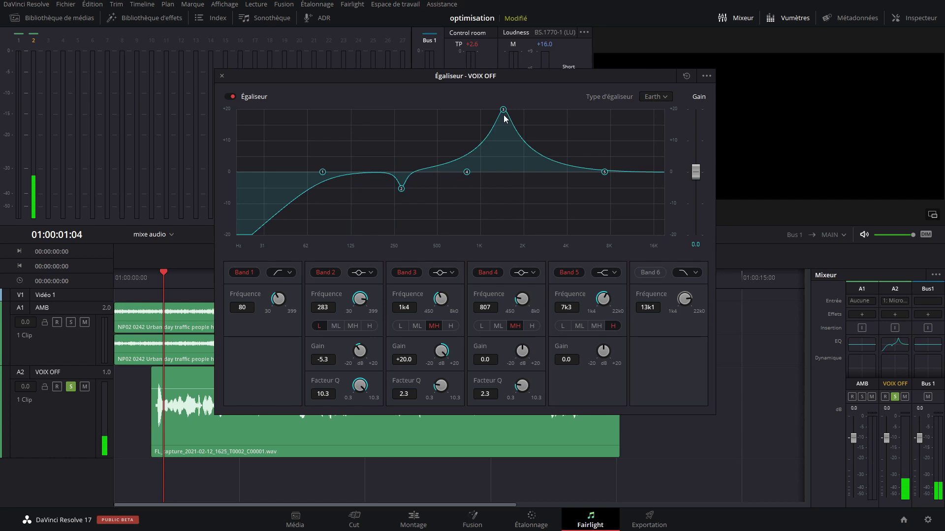
mouse_move(502, 109)
left_mouse_down()
mouse_move(479, 104)
mouse_move(500, 97)
left_mouse_up()
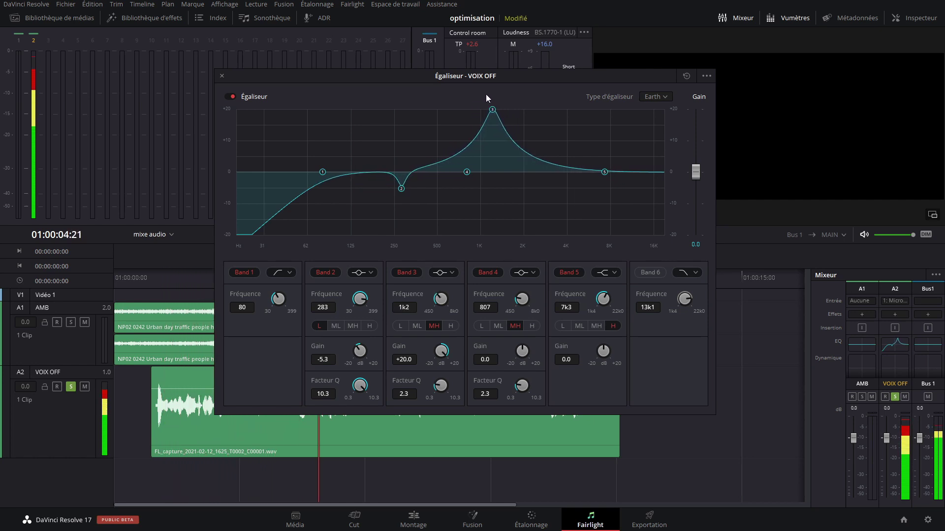
mouse_move(500, 97)
left_mouse_down()
mouse_move(462, 87)
mouse_move(458, 99)
left_mouse_up()
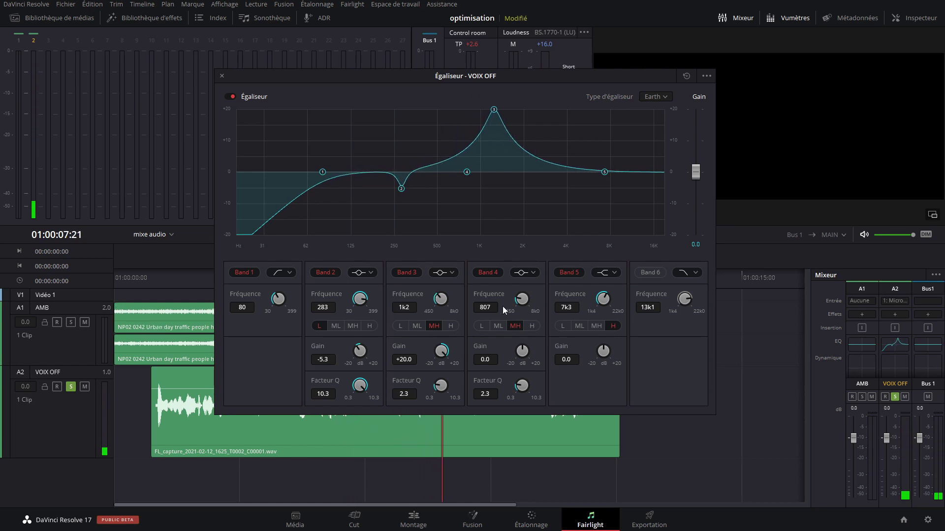
Turn Band 3 into a narrow -5.7 dB cut at 1.2 kHz with Q 10.3.
left_click_drag(441, 351, 345, 356)
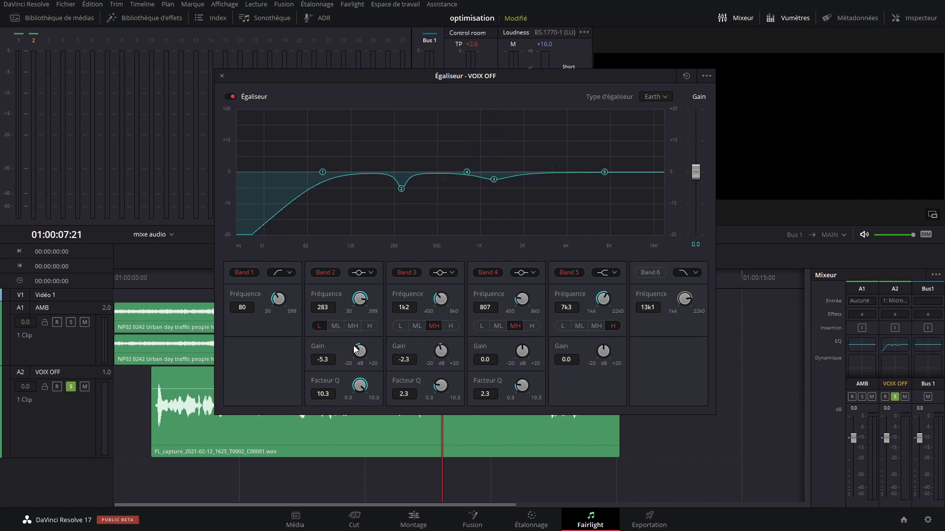
left_click_drag(345, 356, 339, 356)
left_click_drag(433, 383, 503, 364)
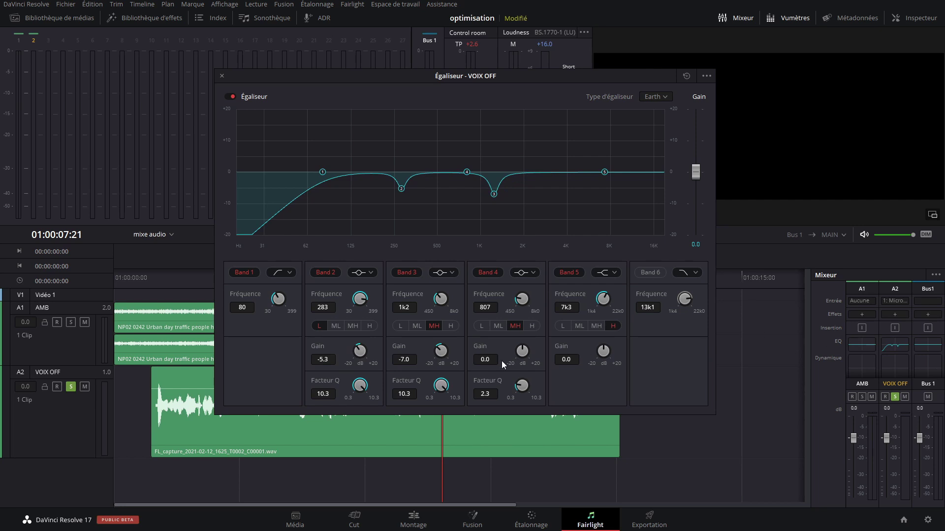
left_click_drag(445, 350, 444, 348)
left_click(416, 326)
left_click(433, 327)
Audition the cuts, then boost Band 4 to +20 dB near 3.1 kHz.
left_click(152, 280)
key("space")
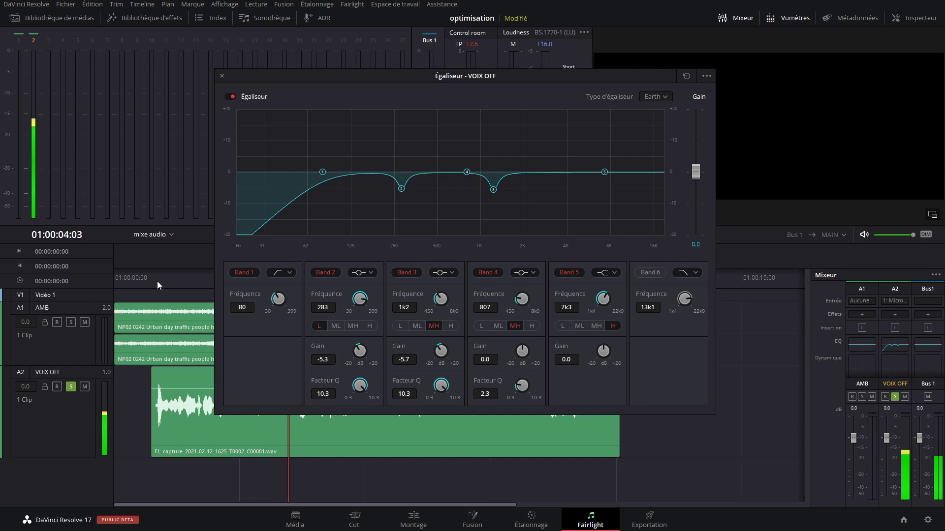
key("space")
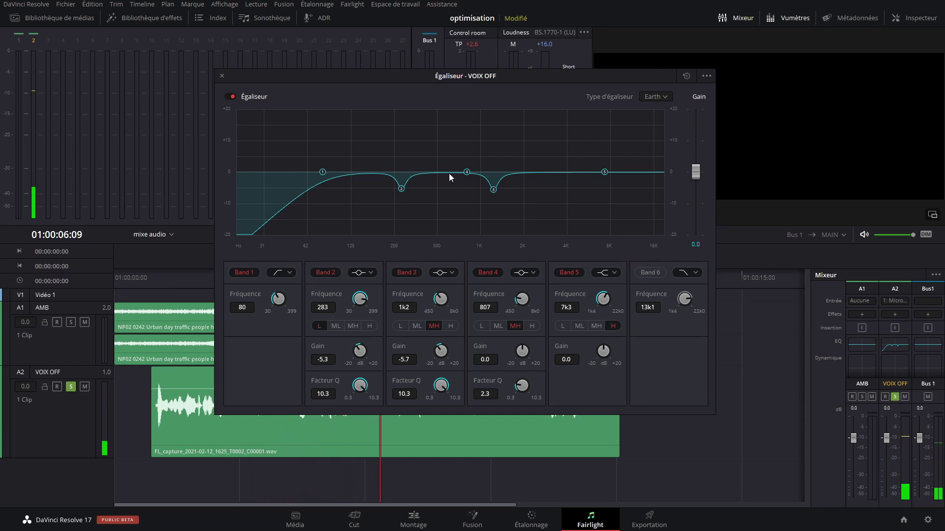
mouse_move(468, 174)
left_mouse_down()
mouse_move(573, 87)
mouse_move(533, 84)
mouse_move(562, 108)
mouse_move(550, 95)
mouse_move(571, 92)
mouse_move(553, 87)
left_mouse_up()
Sweep the boosted Band 4 across the highs to about 5.5 kHz while replaying the voice-over.
left_click(168, 279)
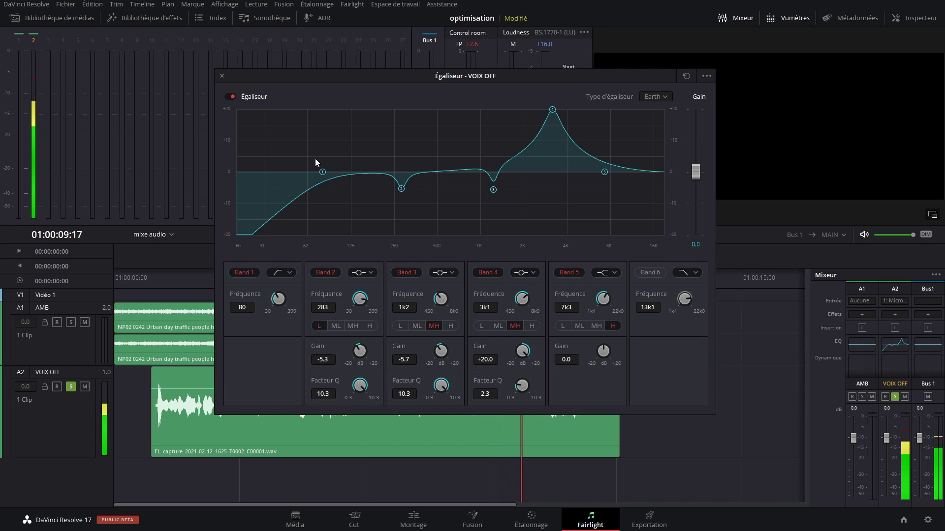
left_click(168, 275)
left_click_drag(543, 101, 612, 84)
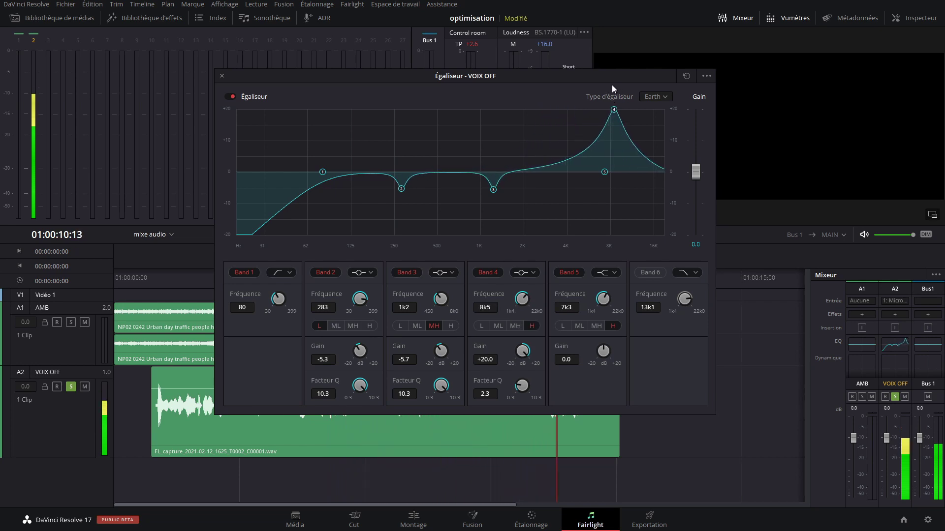
left_click(166, 283)
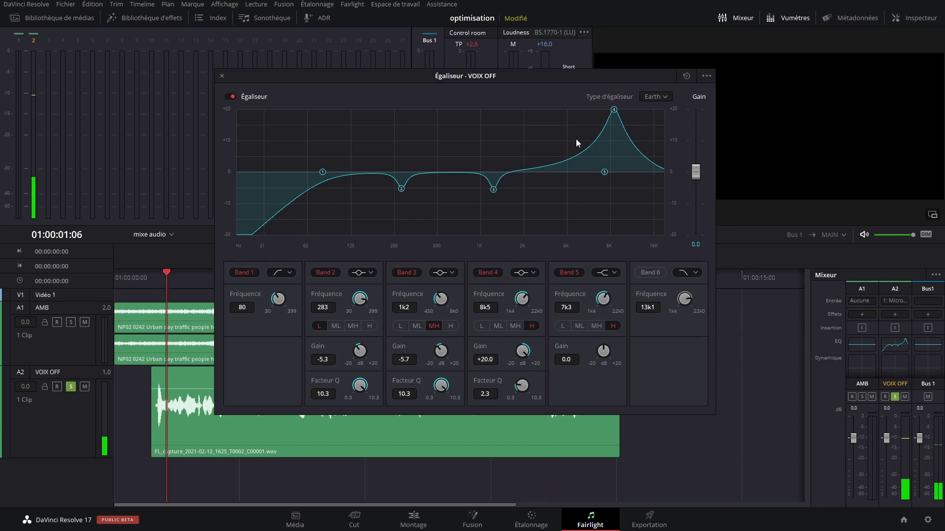
mouse_move(615, 110)
left_mouse_down()
mouse_move(600, 87)
mouse_move(591, 109)
left_mouse_up()
left_click(159, 276)
left_click(177, 281)
mouse_move(591, 109)
left_mouse_down()
mouse_move(622, 109)
mouse_move(587, 102)
left_mouse_up()
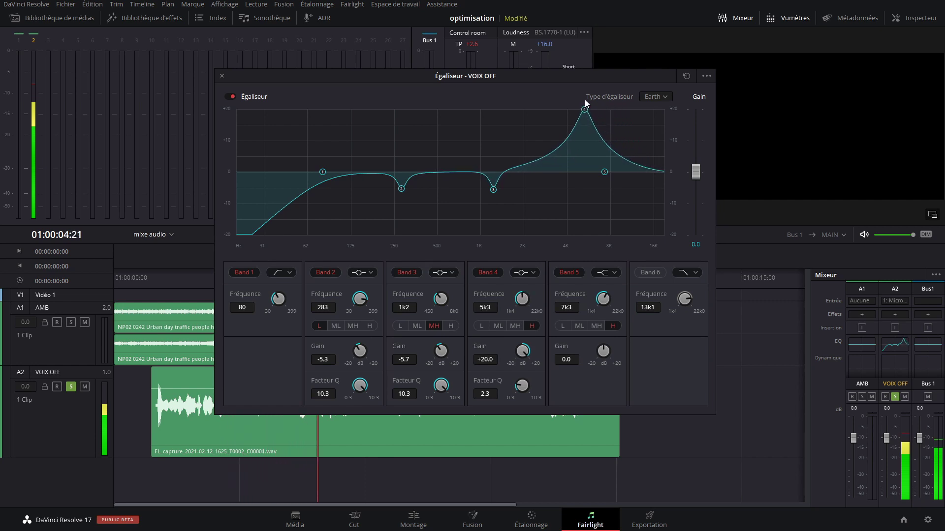
key("space")
left_click(167, 278)
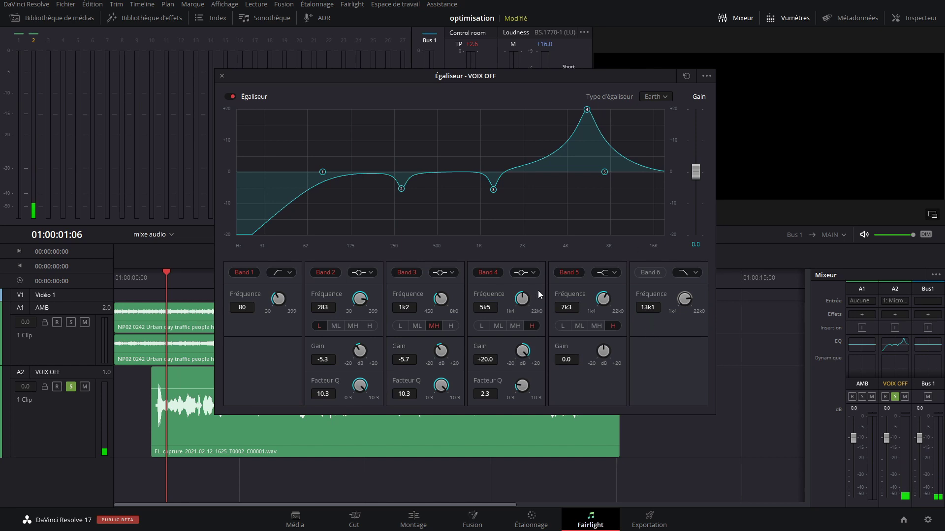
Make Band 4 a -4.1 dB cut with Q 10.3 and play back the EQ.
left_click_drag(526, 352, 440, 325)
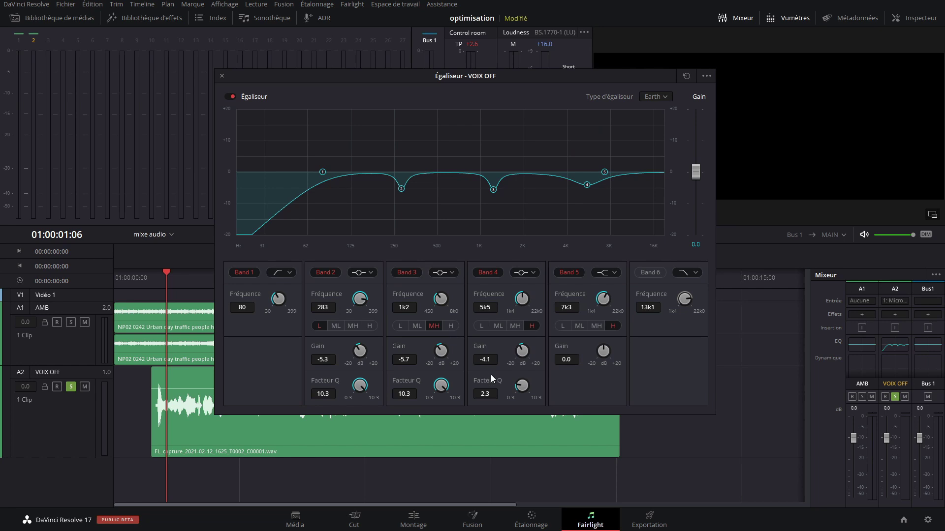
left_click_drag(520, 387, 610, 323)
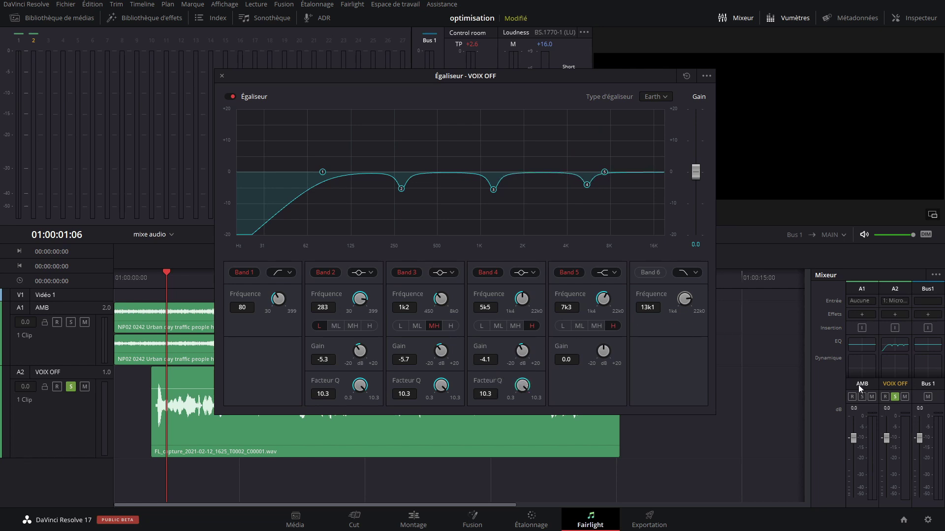
left_click(151, 280)
key("space")
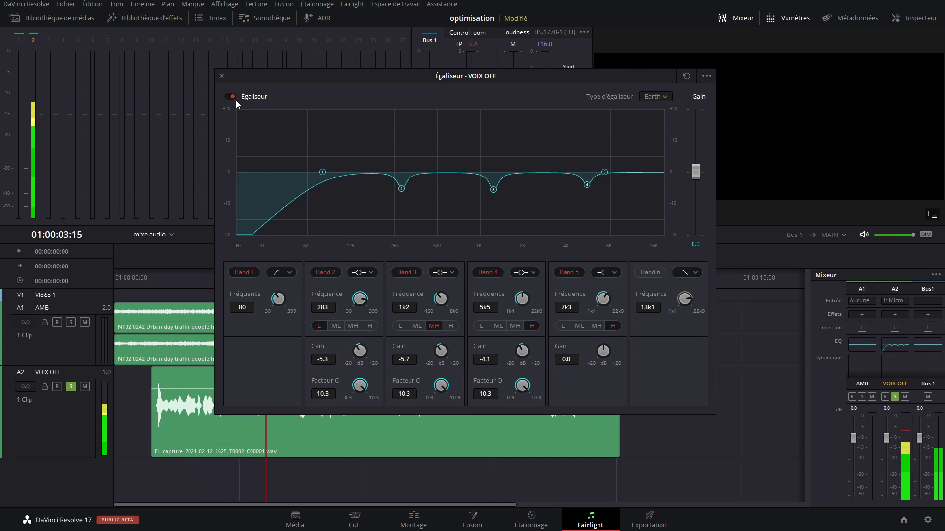
Listen to the voice-over with the Égaliseur bypassed, then switch the EQ back on.
key("space")
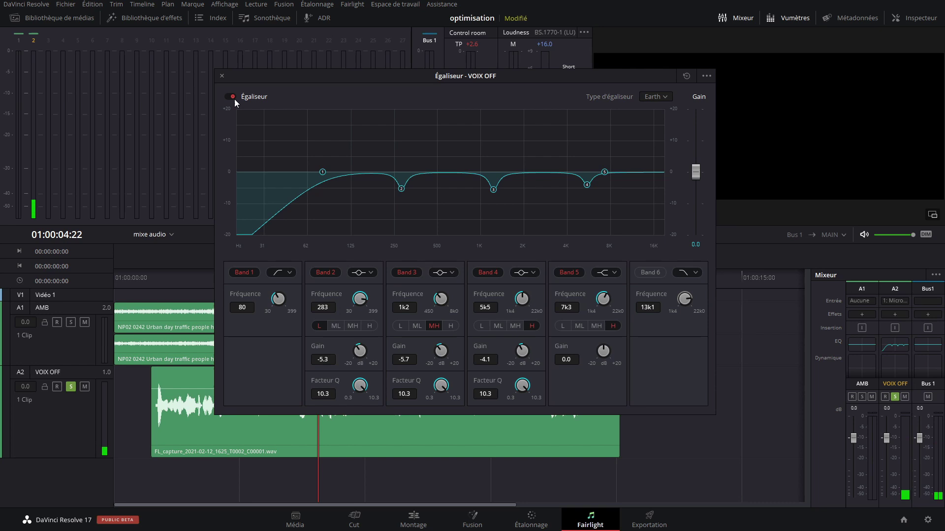
left_click(165, 279)
left_click(226, 99)
key("space")
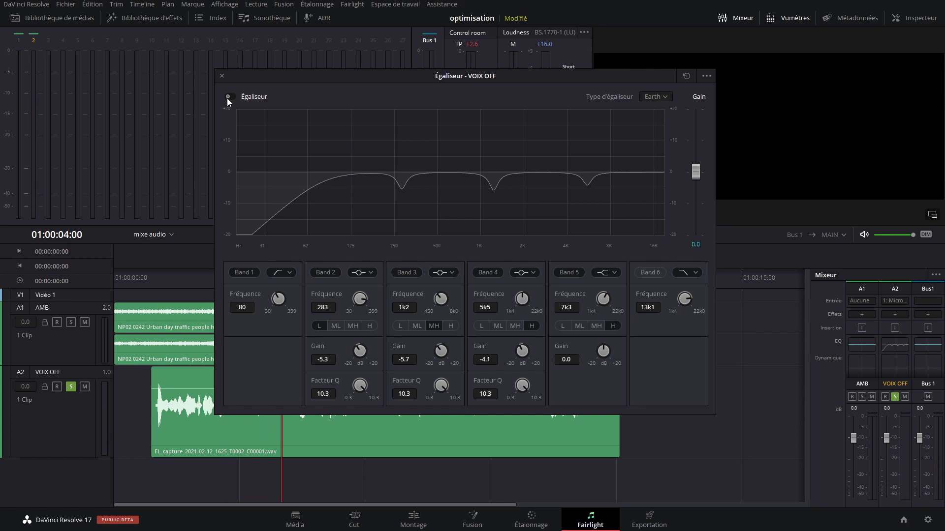
key("space")
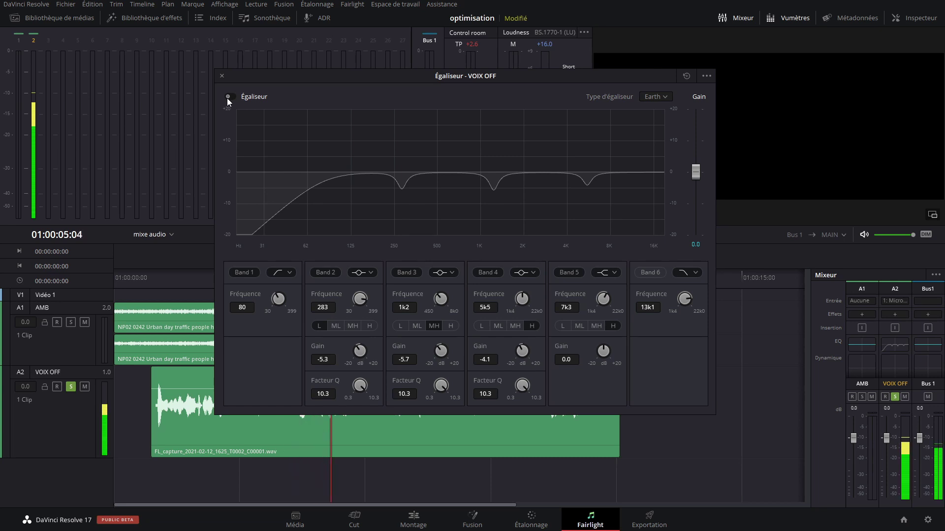
left_click(228, 98)
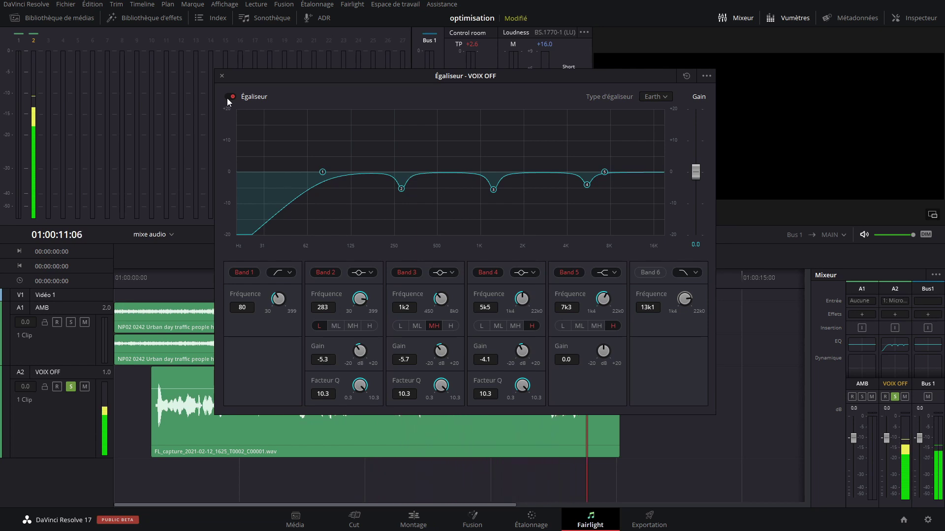
key("space")
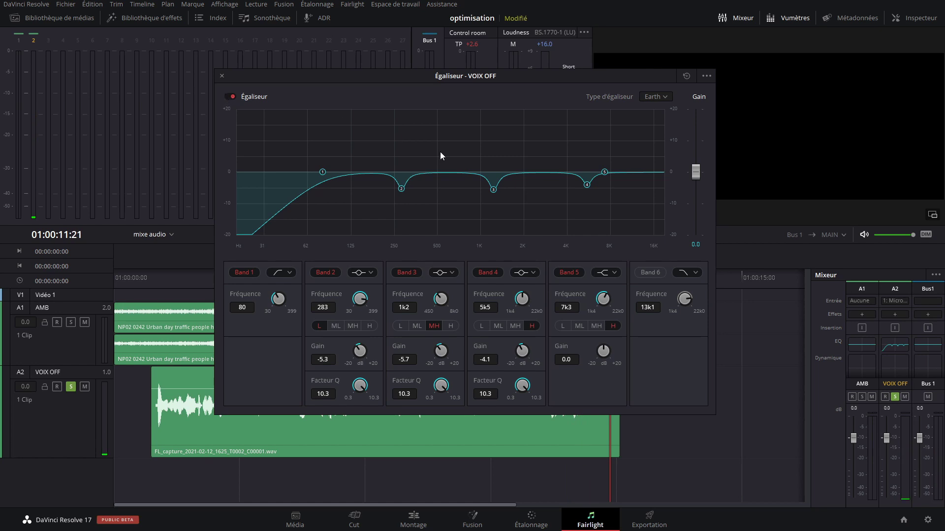
Close the VOIX OFF EQ window, replay the mix, and bring up the A2 effects list.
left_click(222, 76)
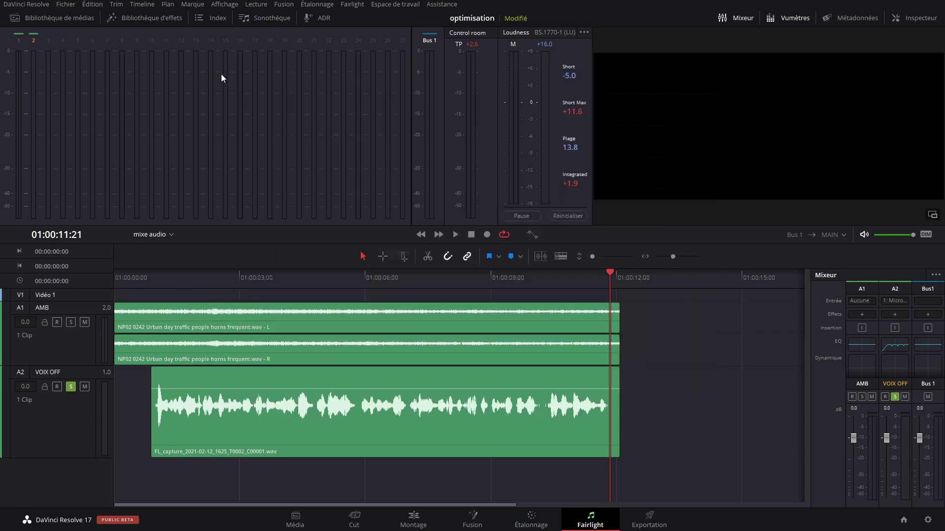
left_click(156, 288)
key("space")
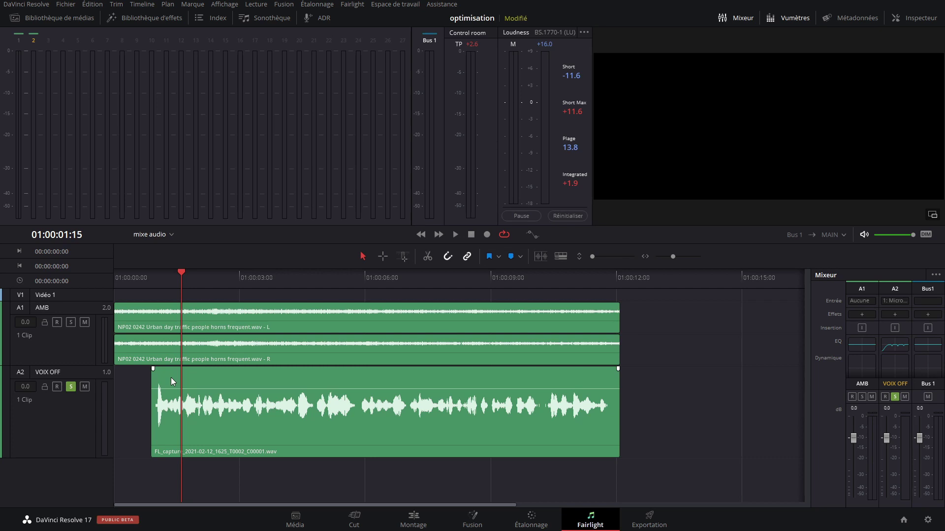
left_click(155, 280)
key("space")
key("space")
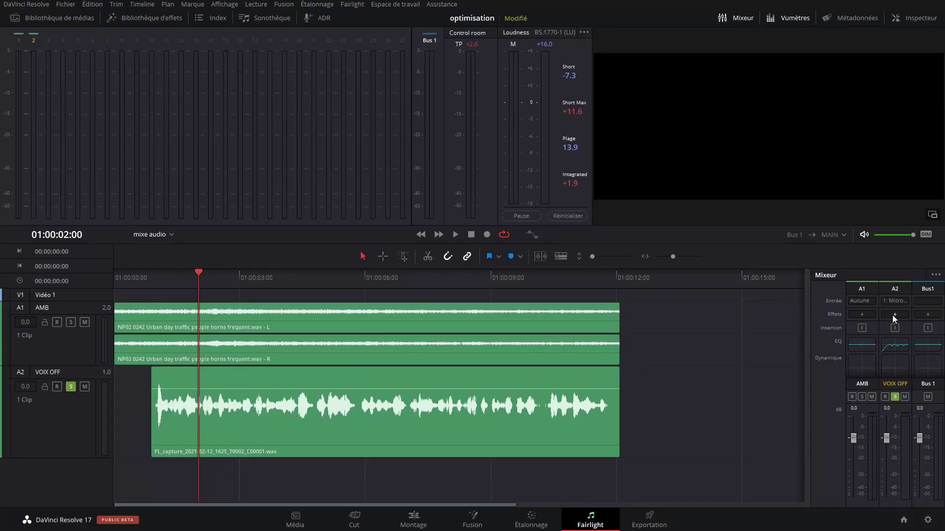
left_click(892, 315)
Insert Channel > Vocal Channel on VOIX OFF and switch off its Equalizer section.
mouse_move(893, 323)
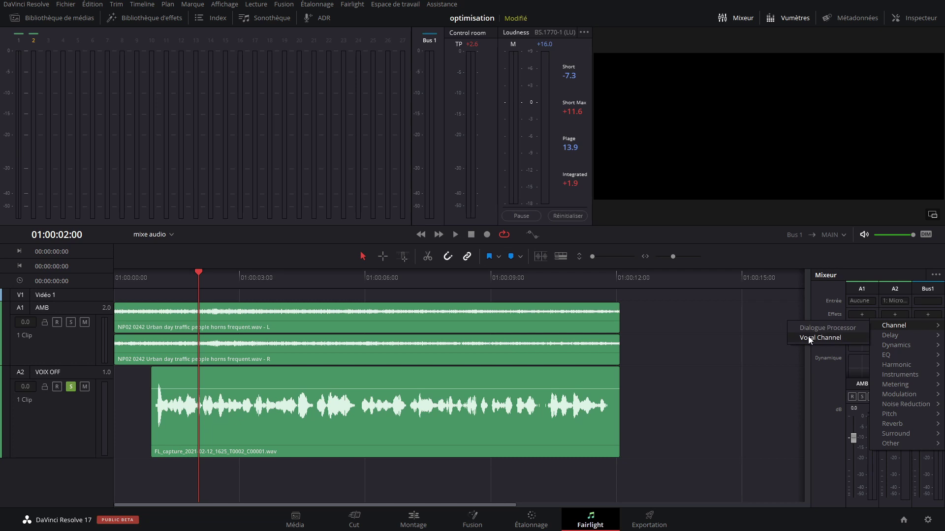
left_click(807, 337)
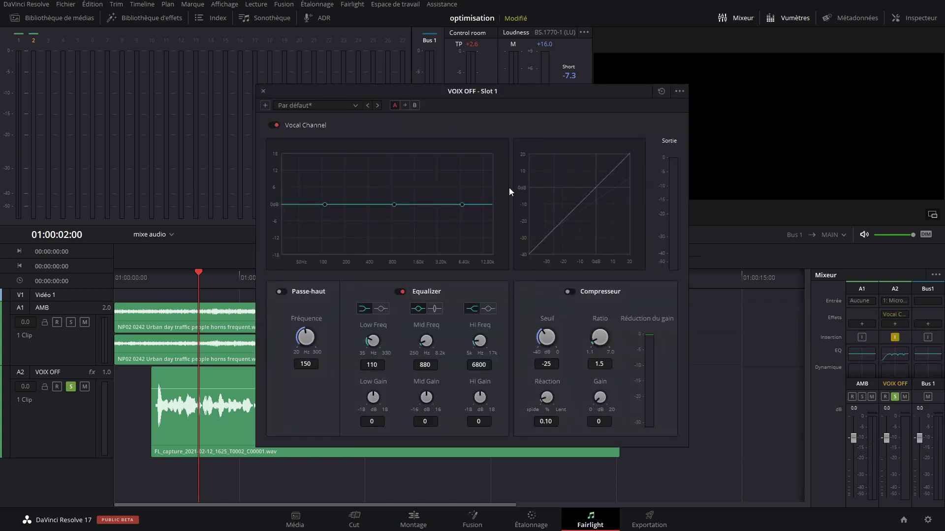
left_click_drag(444, 93, 507, 102)
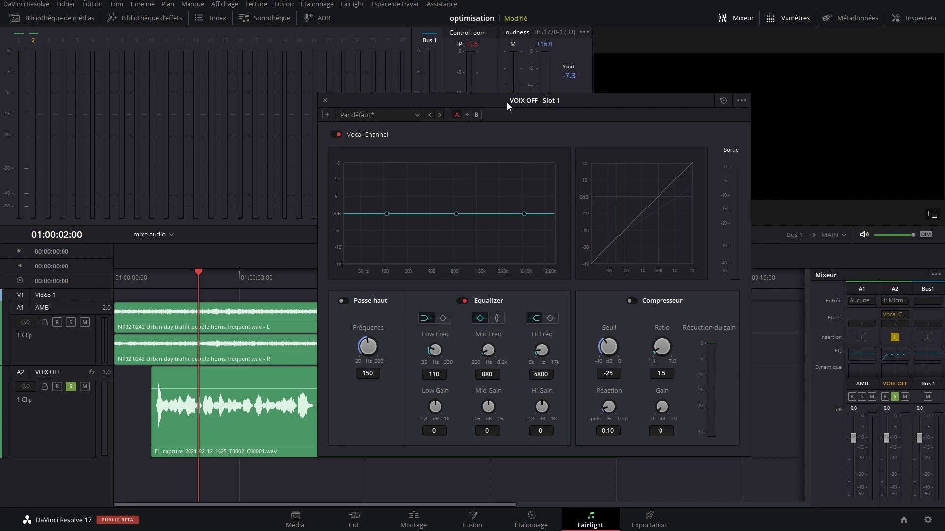
left_click(463, 302)
Turn on the Vocal Channel Compresseur and turn its Seuil down toward -40 while listening.
left_click(630, 302)
left_click(154, 279)
key("space")
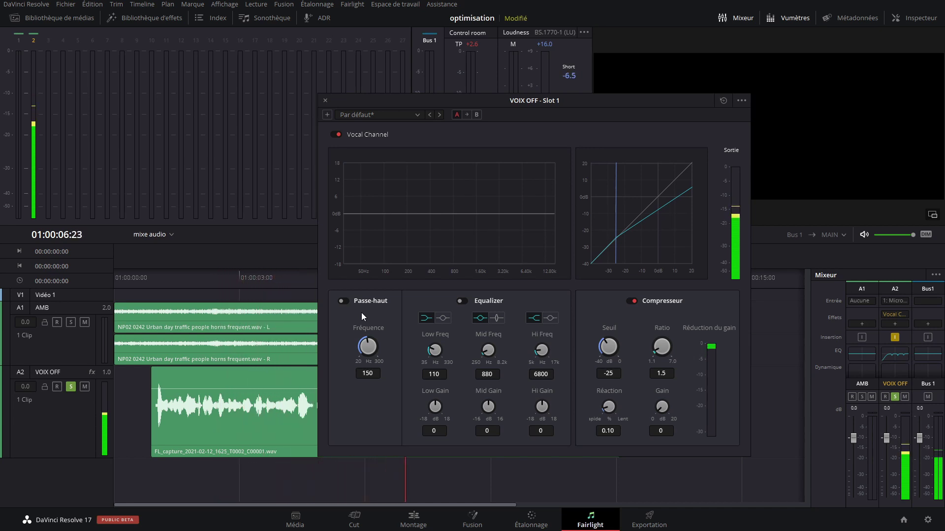
left_click(164, 278)
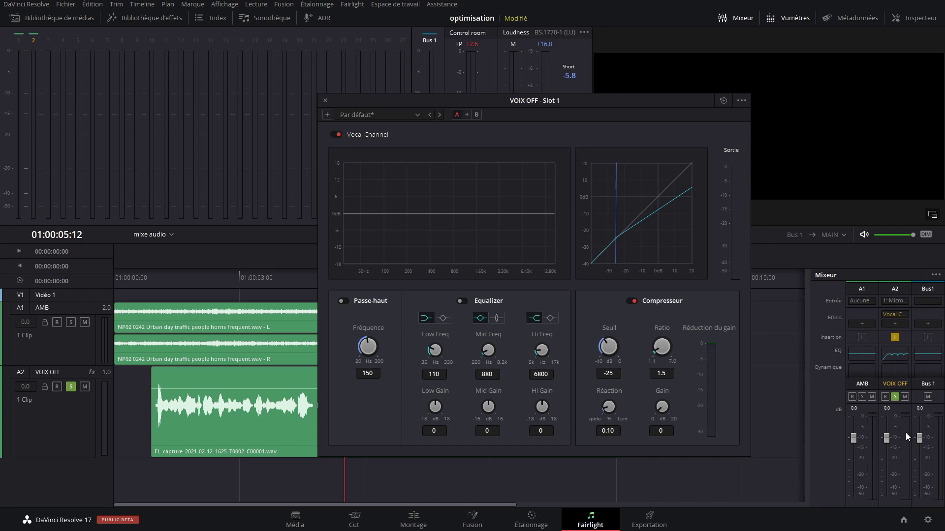
left_click(168, 281)
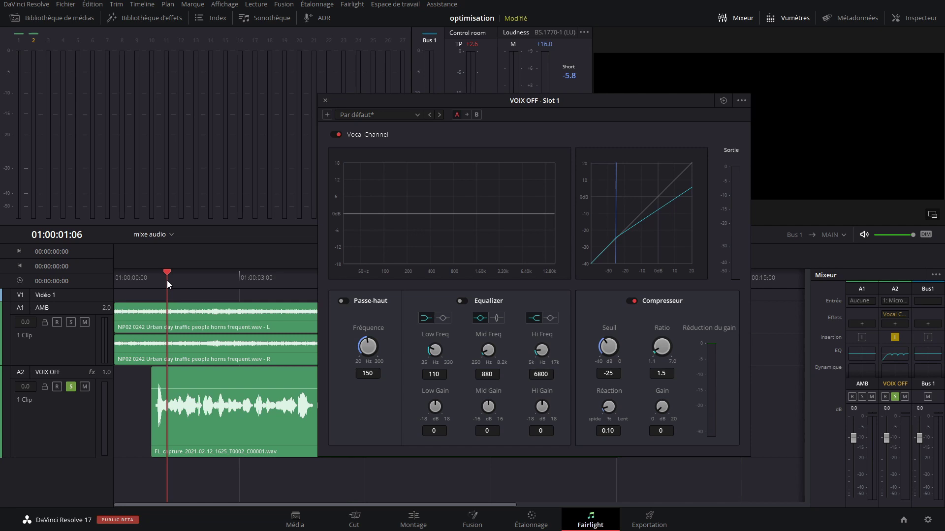
left_click_drag(610, 347, 597, 396)
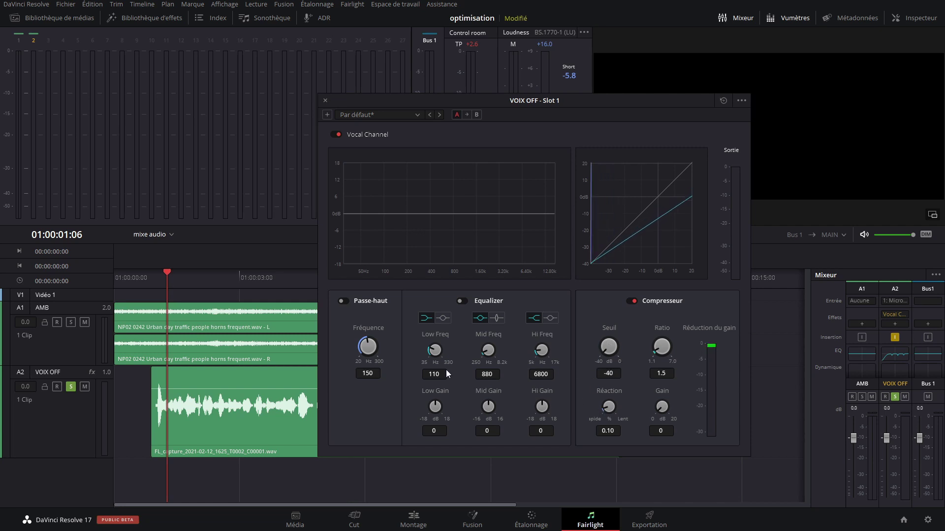
key("space")
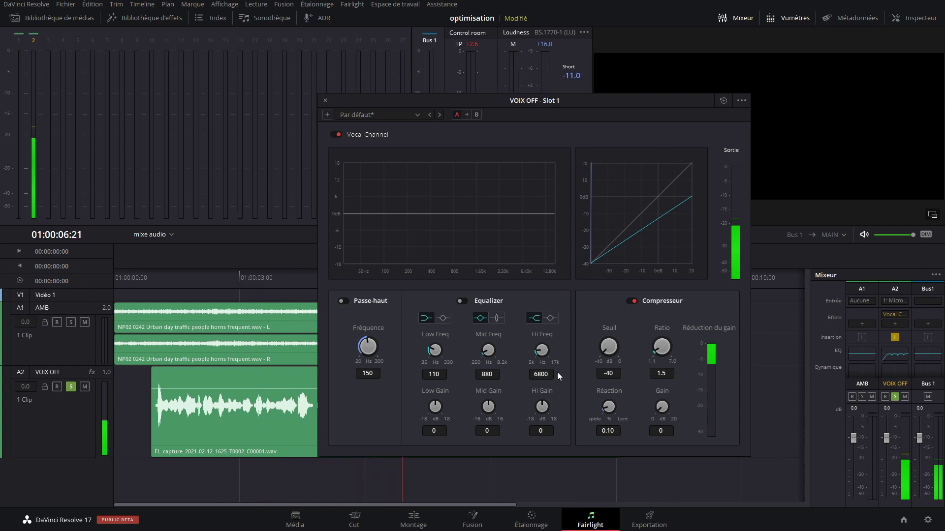
key("space")
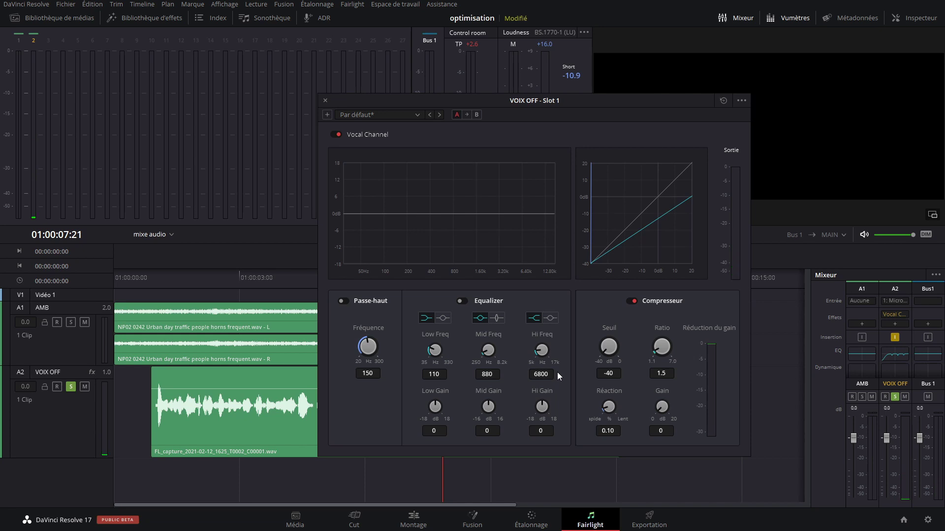
left_click(163, 286)
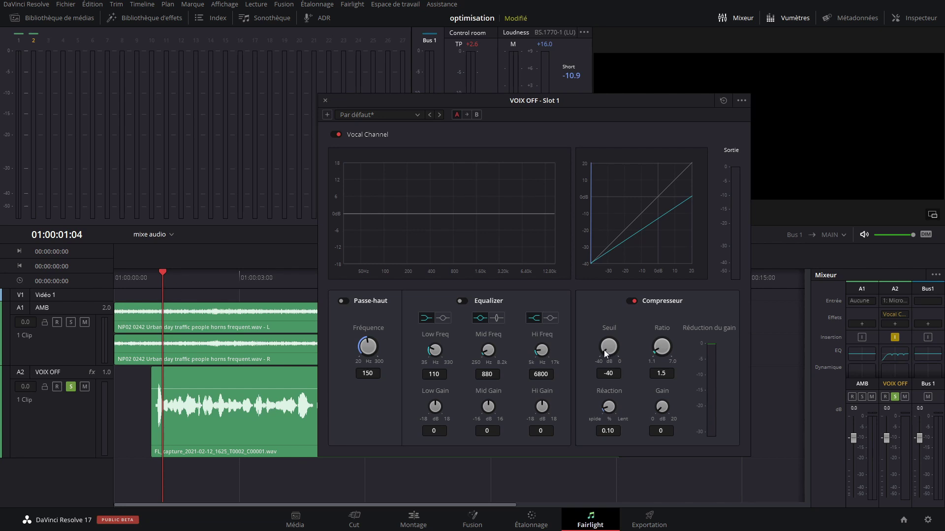
key("space")
Raise the Seuil knob to -16.3, then turn the Ratio knob up to 3.1.
mouse_move(604, 350)
left_mouse_down()
mouse_move(621, 322)
mouse_move(724, 332)
mouse_move(701, 322)
mouse_move(674, 361)
mouse_move(707, 367)
left_mouse_up()
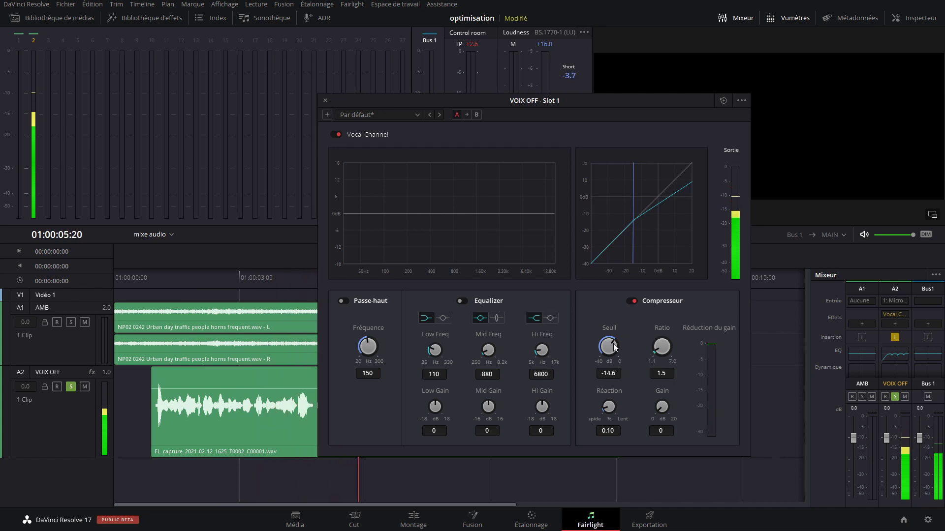
left_click_drag(613, 347, 606, 342)
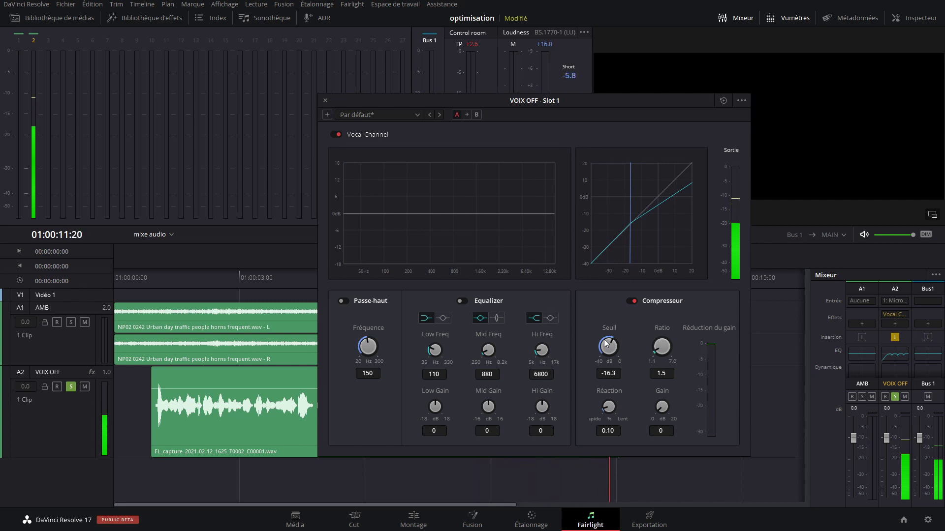
left_click(162, 283)
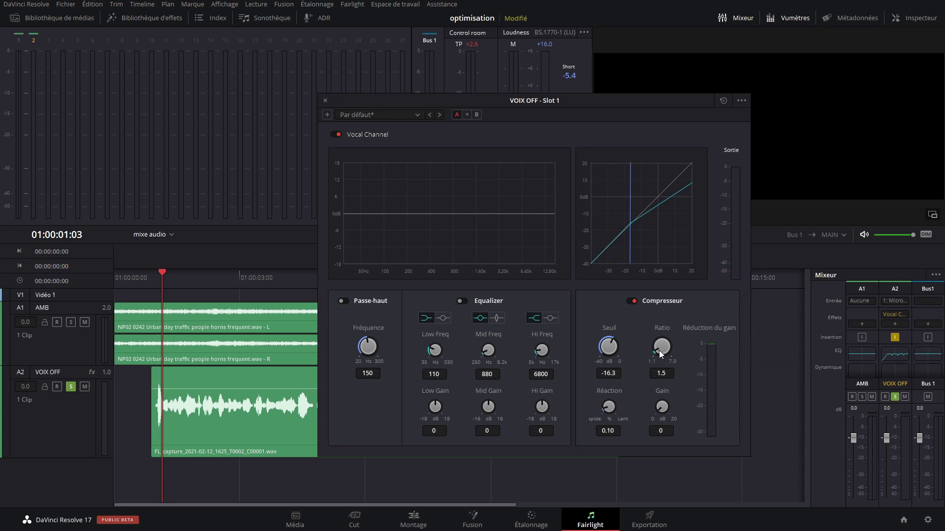
key("space")
left_click_drag(659, 350, 672, 327)
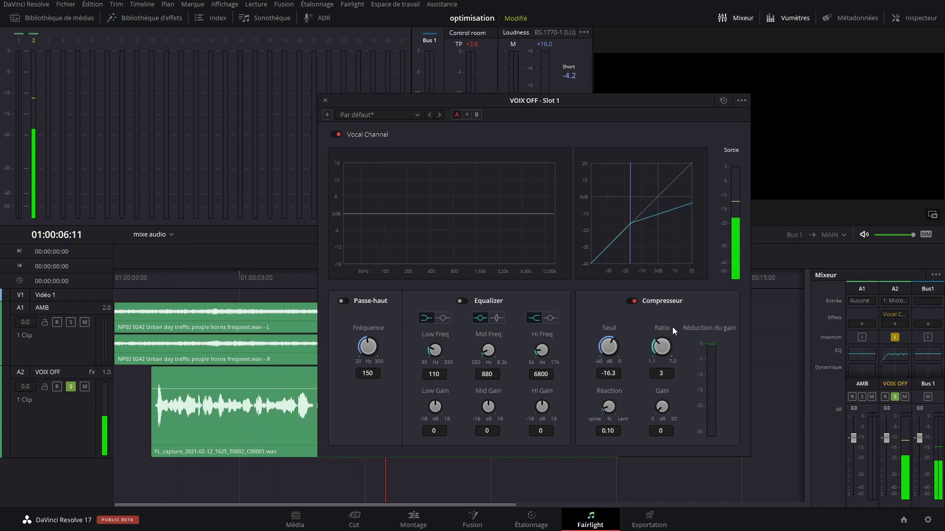
left_click_drag(672, 326, 668, 326)
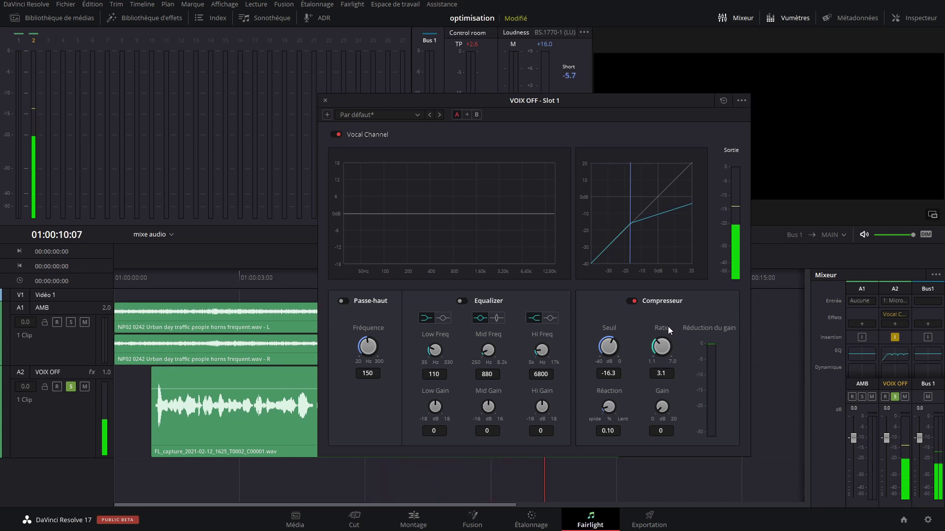
left_click(163, 283)
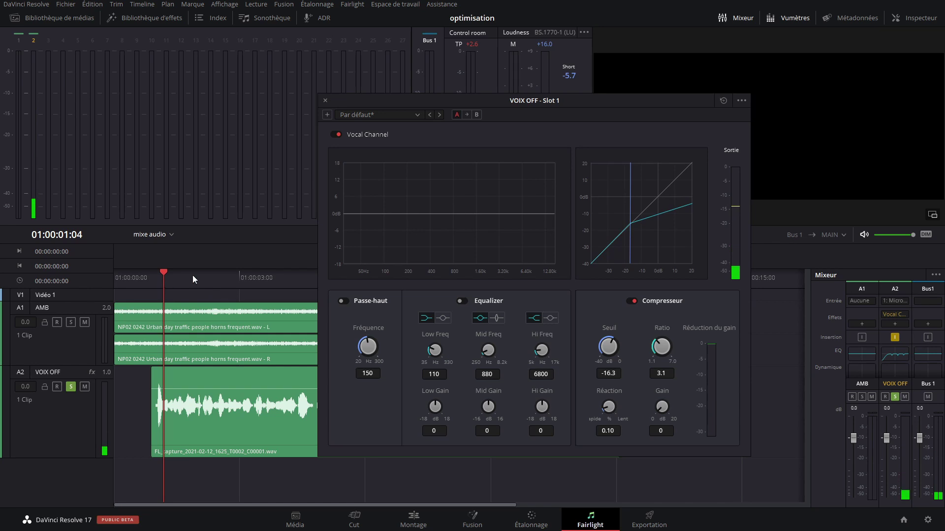
left_click(337, 135)
key("space")
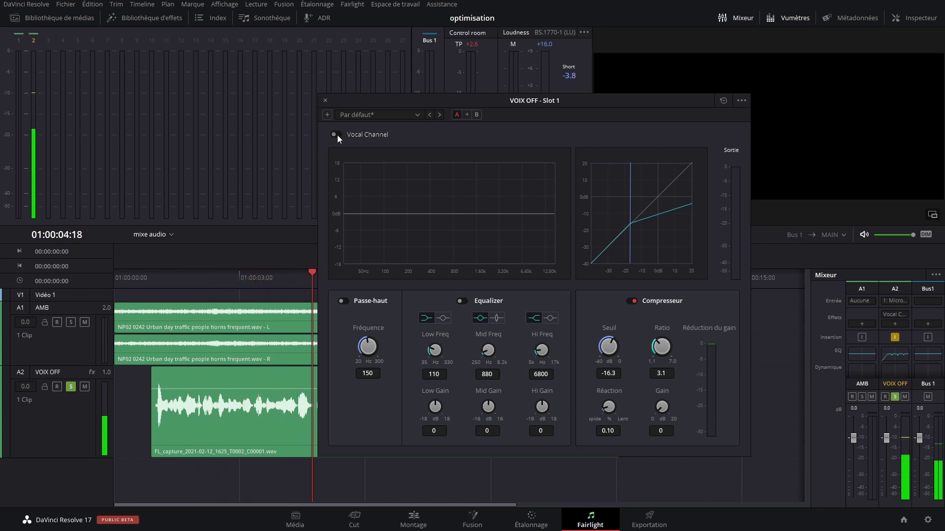
left_click(338, 135)
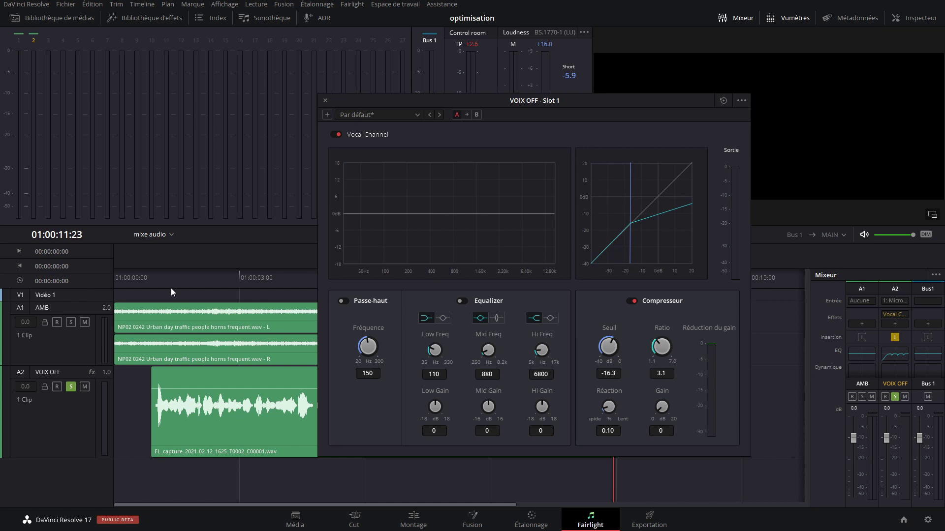
left_click(153, 282)
key("space")
Drag the Seuil down to -22.2 and replay the timeline from the start to review.
left_click_drag(611, 343, 576, 357)
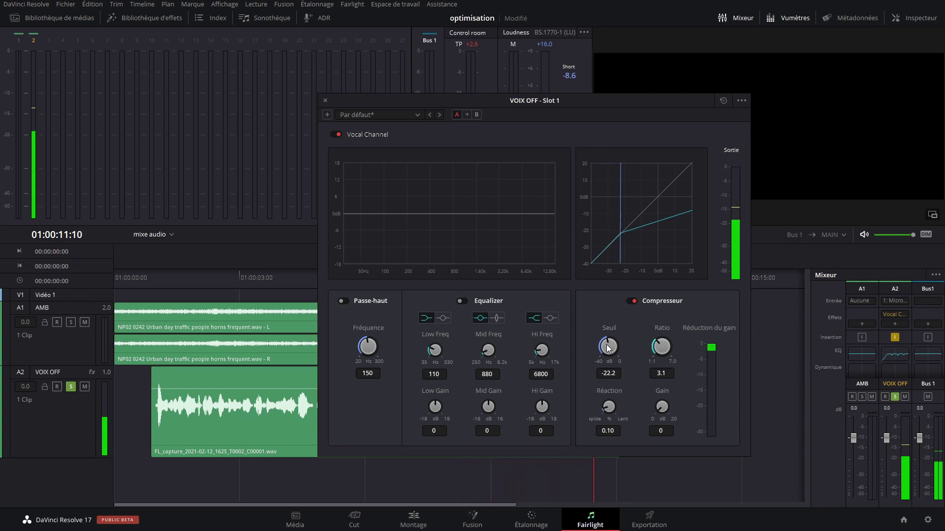
key("Home")
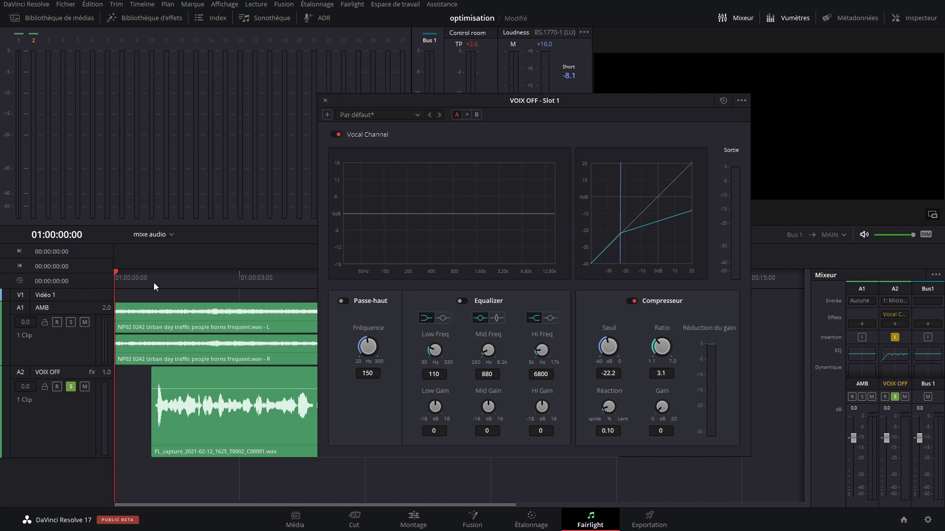
key("space")
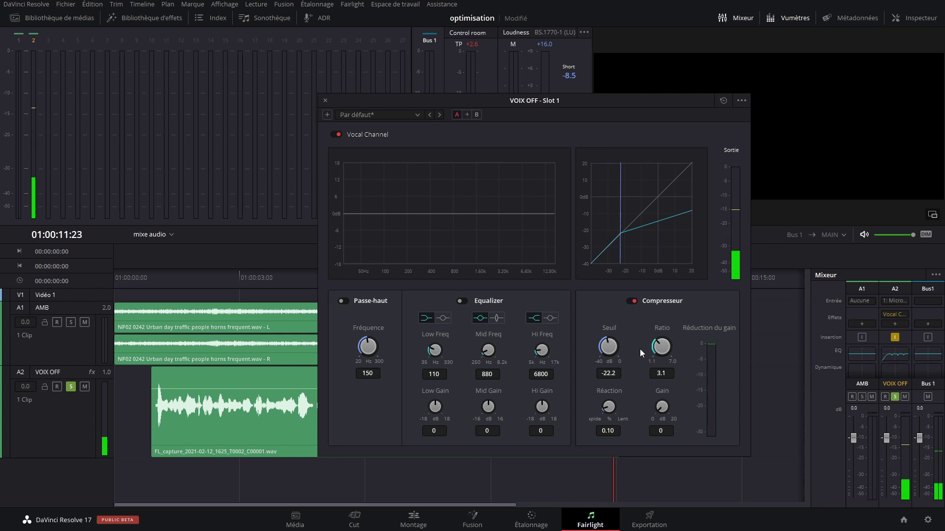
left_click(152, 278)
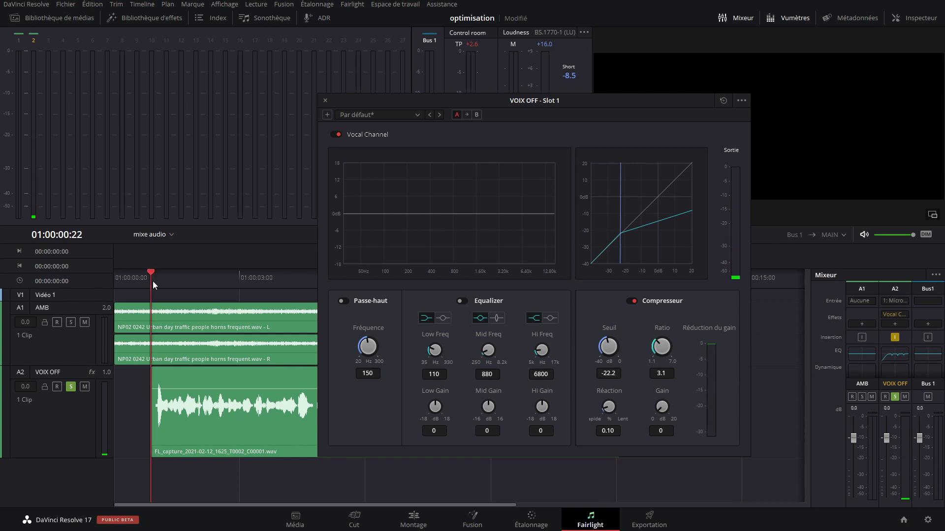
Set the Compresseur make-up Gain to 6.1 dB and replay the voice-over to check.
key("space")
key("space")
key("space")
mouse_move(660, 406)
left_mouse_down()
mouse_move(671, 396)
mouse_move(700, 399)
left_mouse_up()
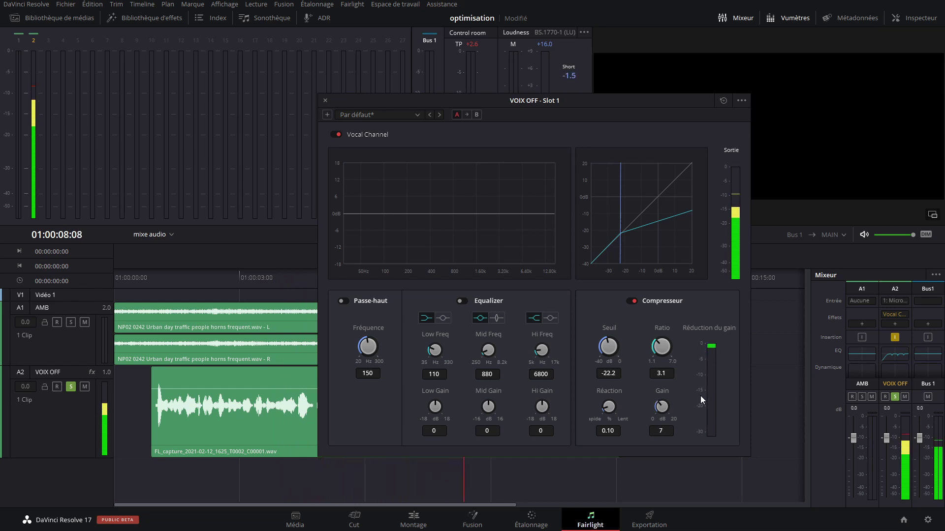
left_click_drag(700, 396, 689, 395)
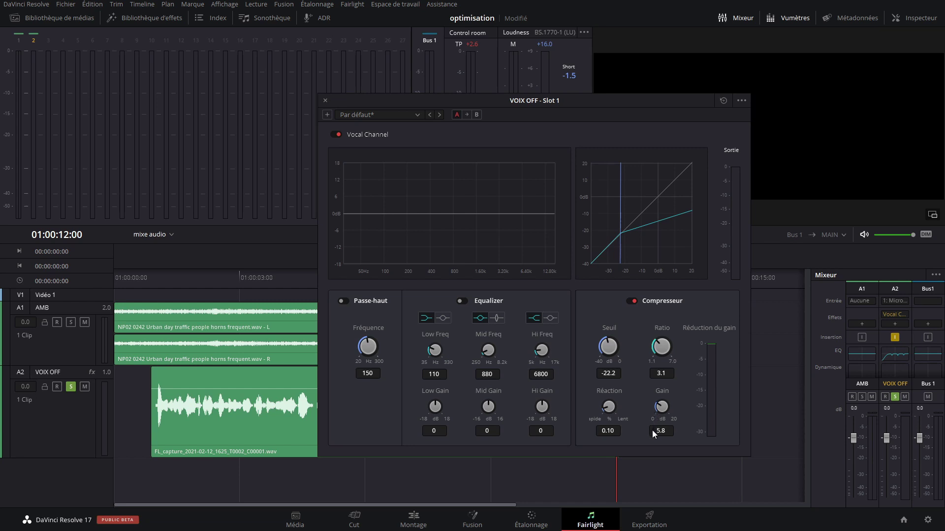
left_click(167, 281)
key("space")
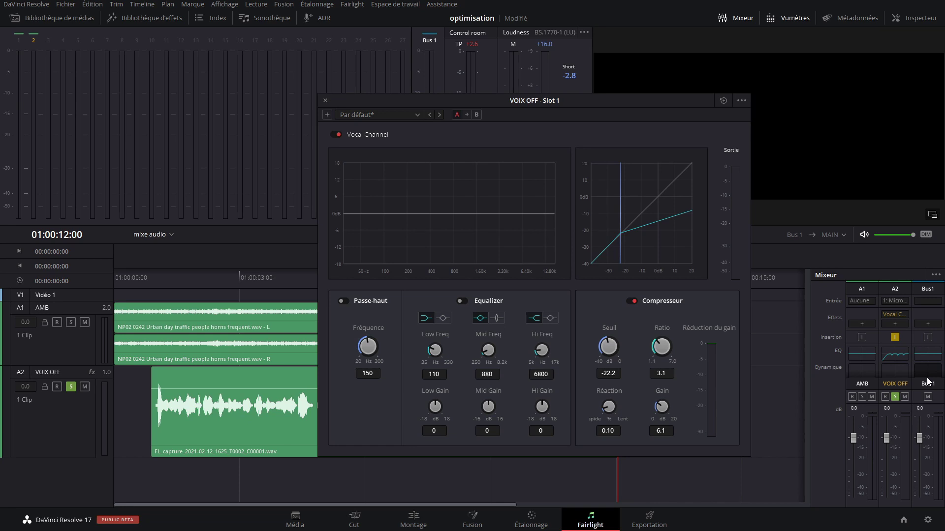
left_click(159, 283)
key("space")
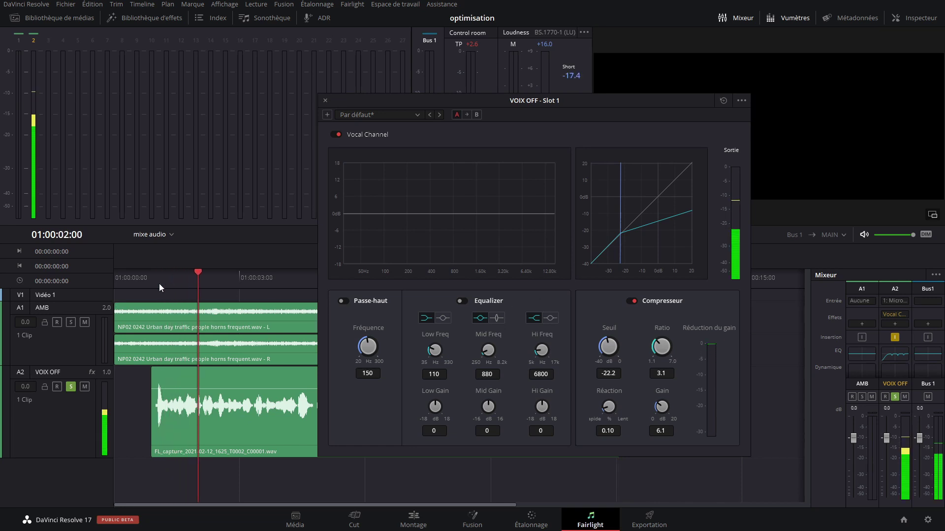
Close the Vocal Channel window and play from where the voice-over begins.
left_click(325, 100)
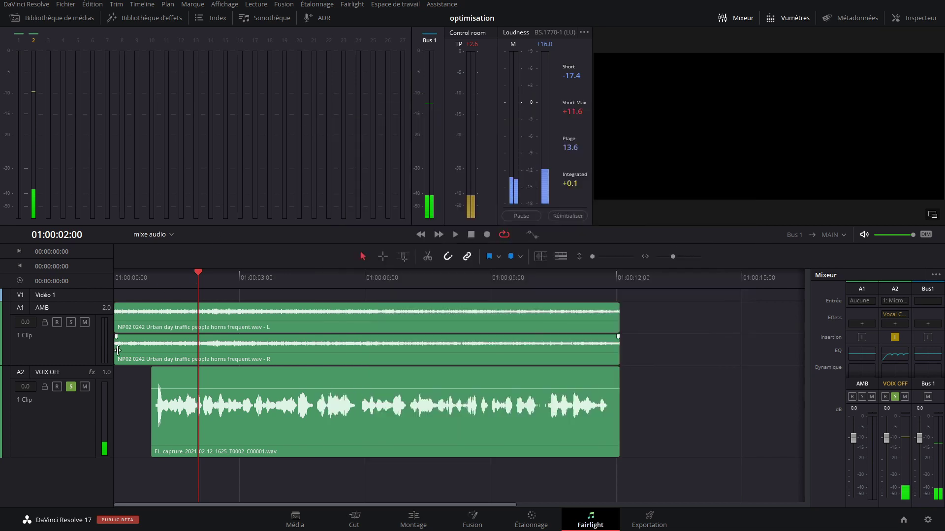
key("space")
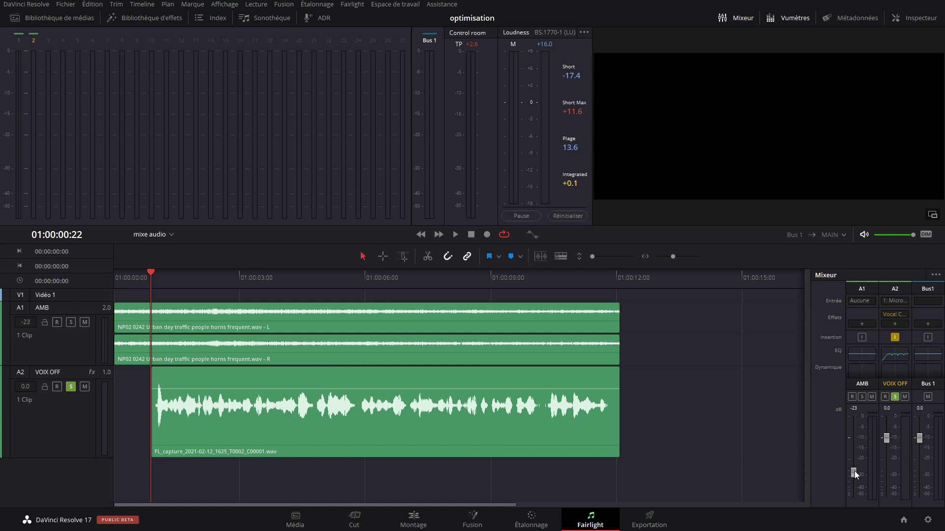
key("Home")
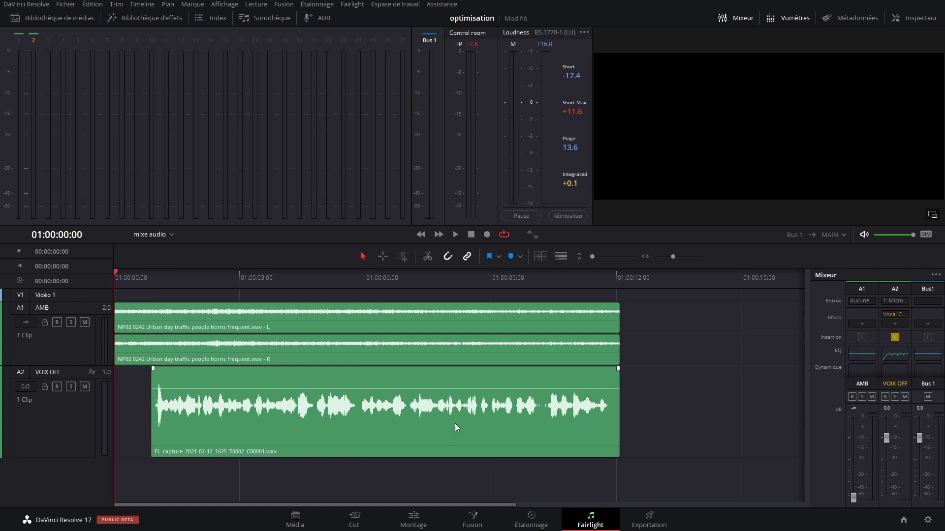
left_click(149, 279)
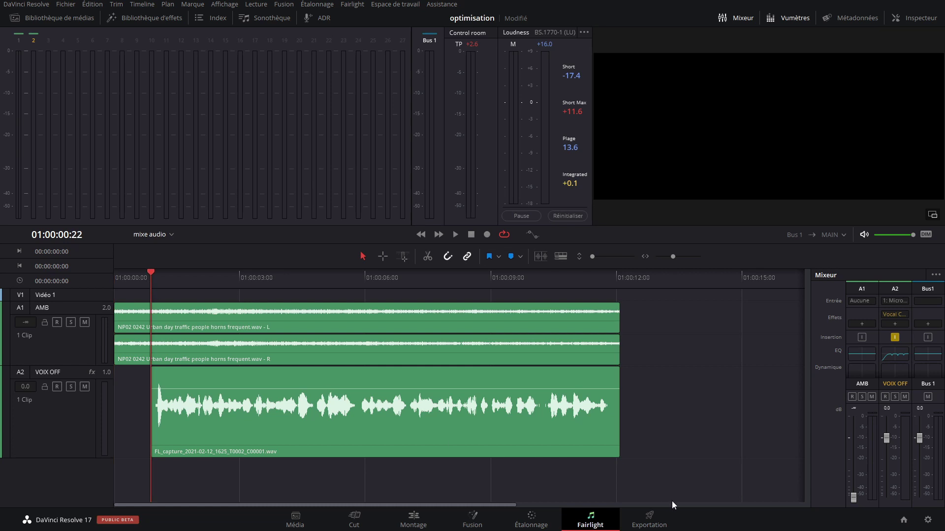
key("space")
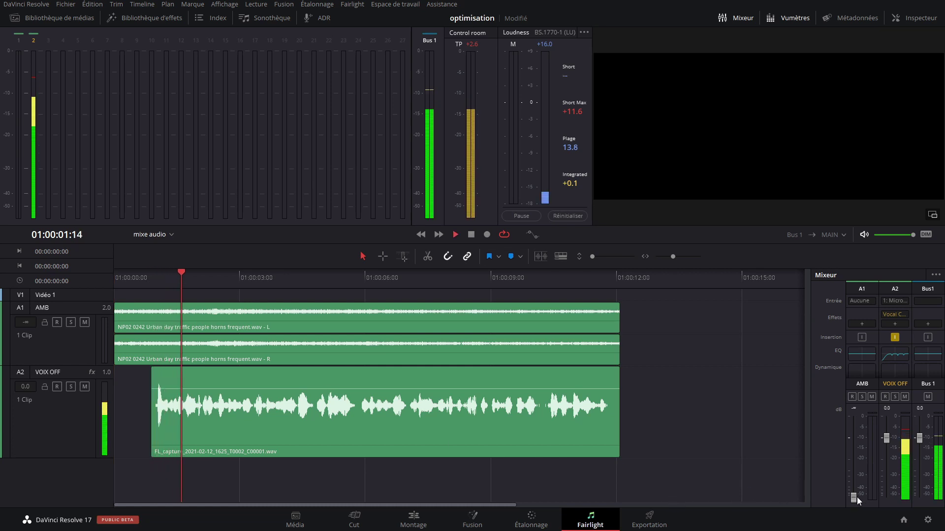
Bring the AMB fader up from silence, settle it at -19 dB, and review the balance.
left_click_drag(854, 496, 854, 476)
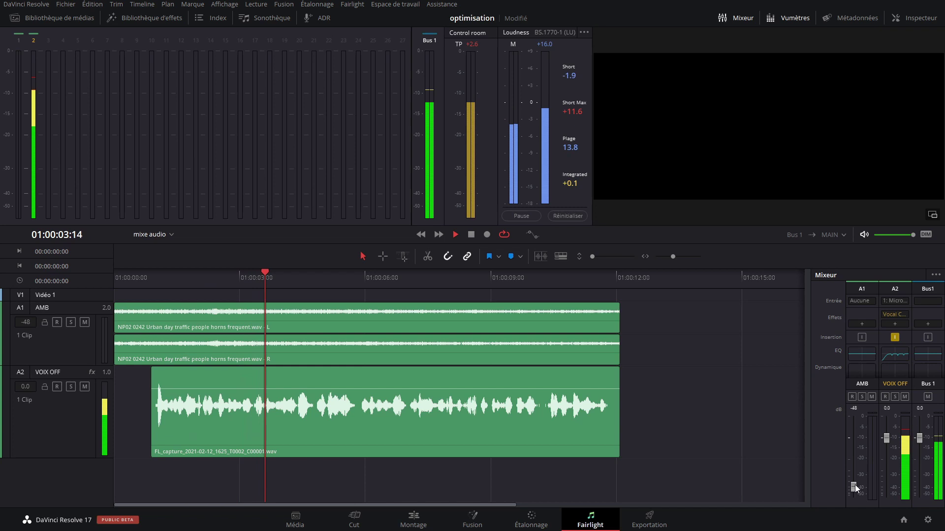
left_click_drag(856, 478, 854, 462)
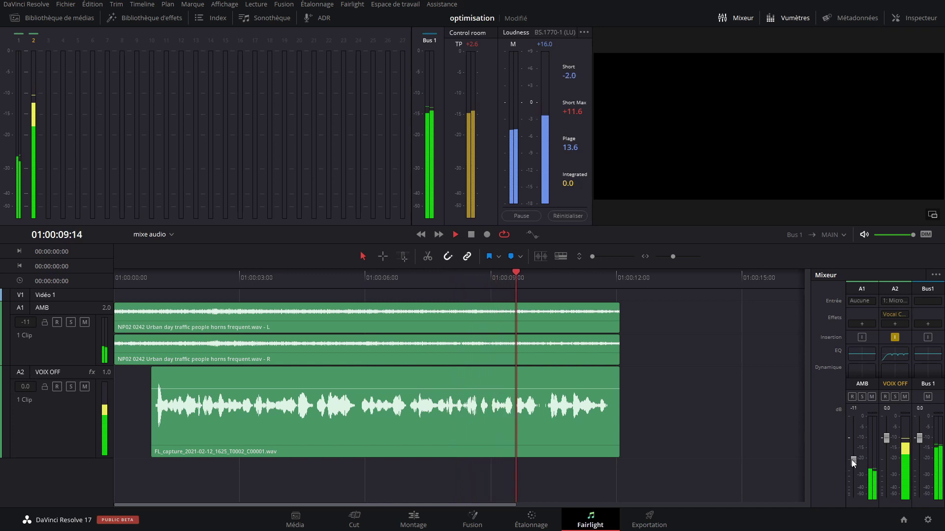
left_click_drag(852, 460, 853, 470)
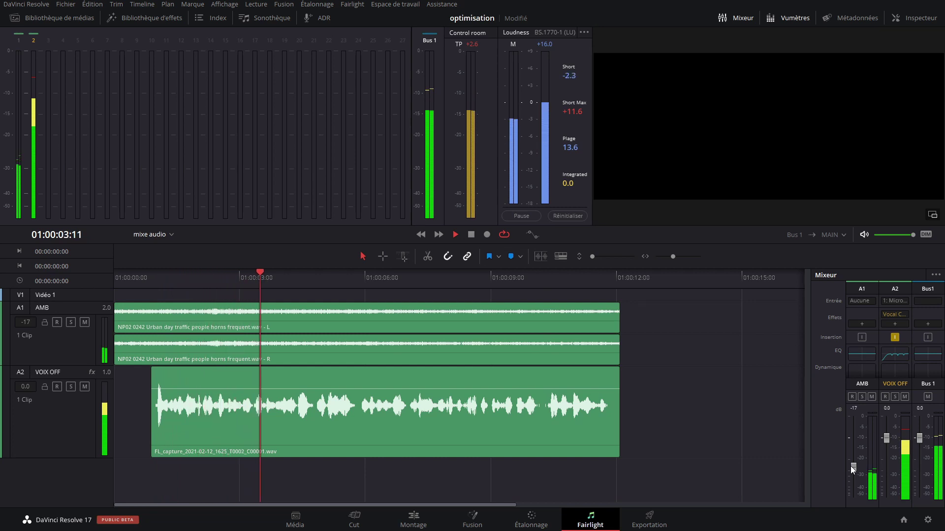
left_click_drag(853, 470, 855, 472)
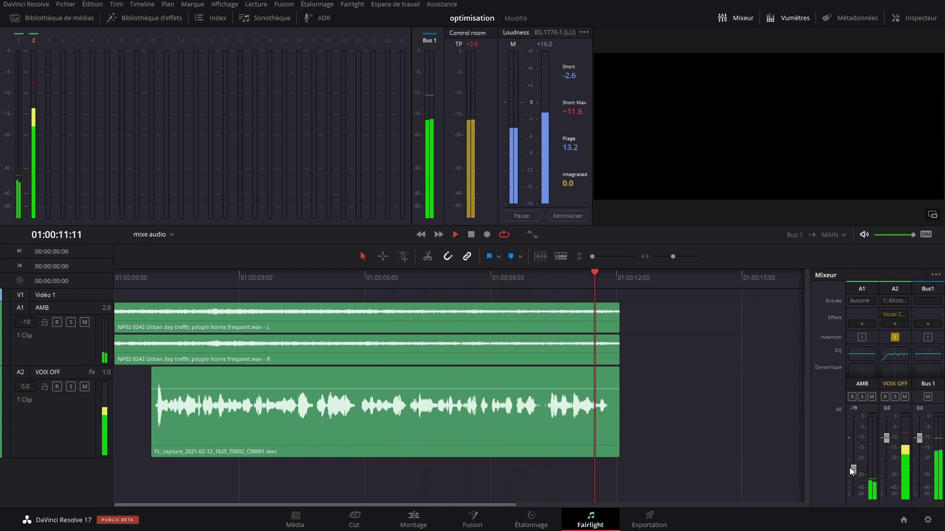
key("space")
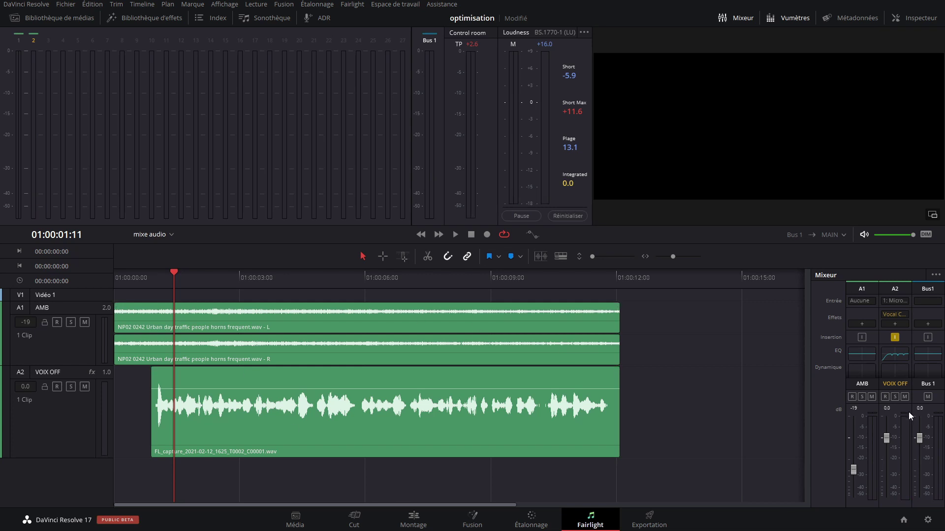
key("space")
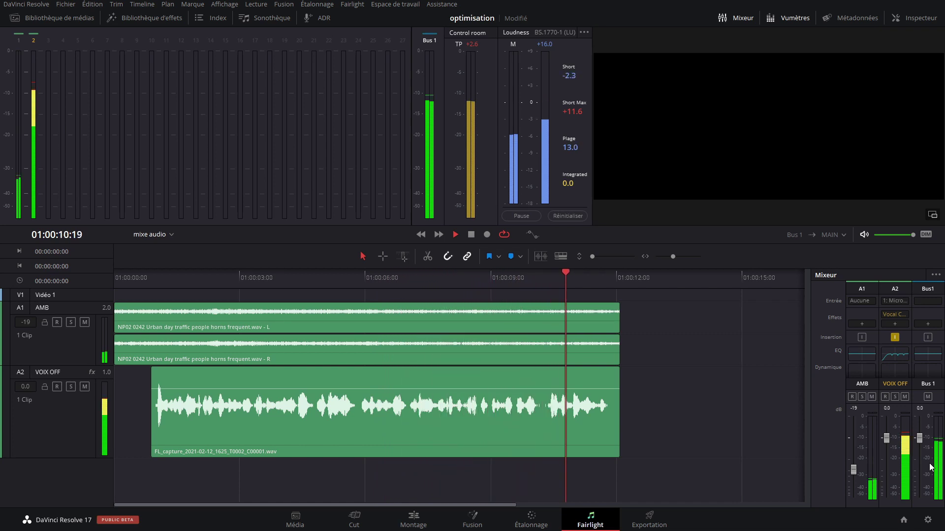
key("space")
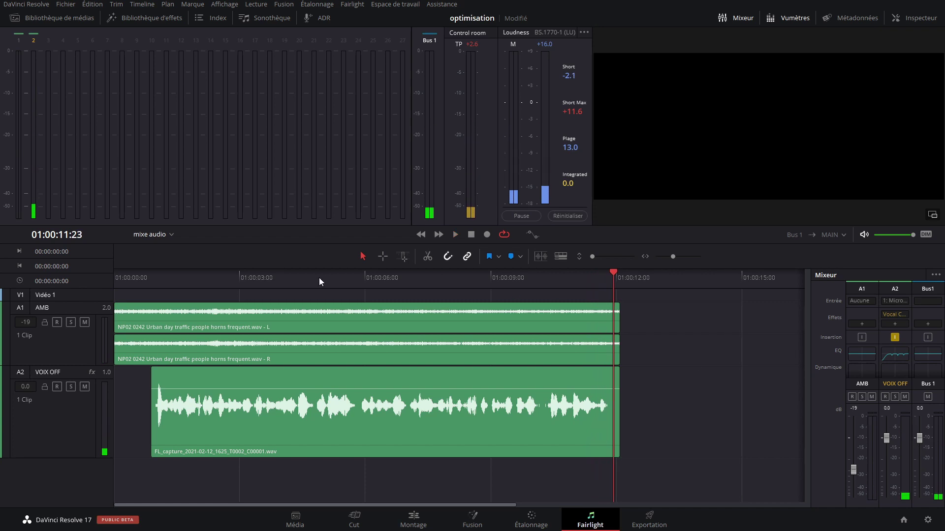
left_click_drag(318, 278, 114, 279)
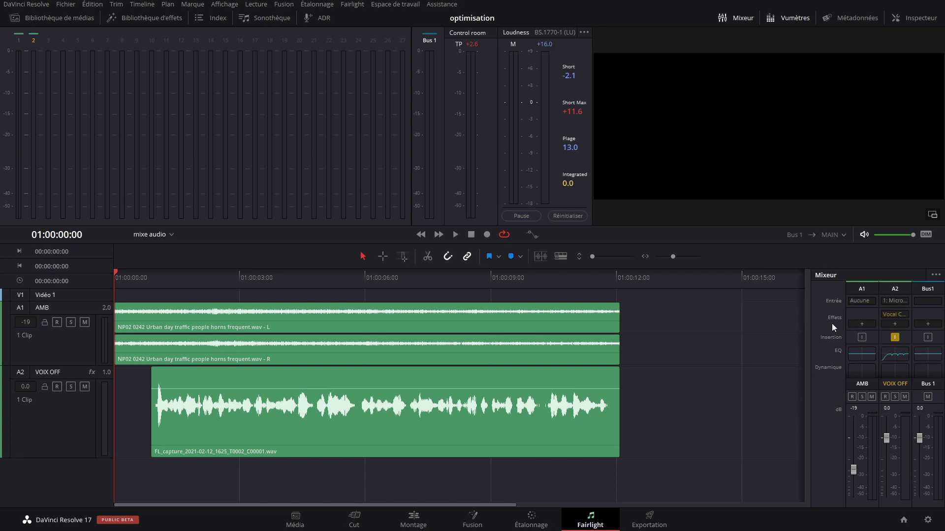
Insert a Dynamics > Fairlight FX Multiband Compressor on Bus 1 and play the mix through it.
left_click(926, 325)
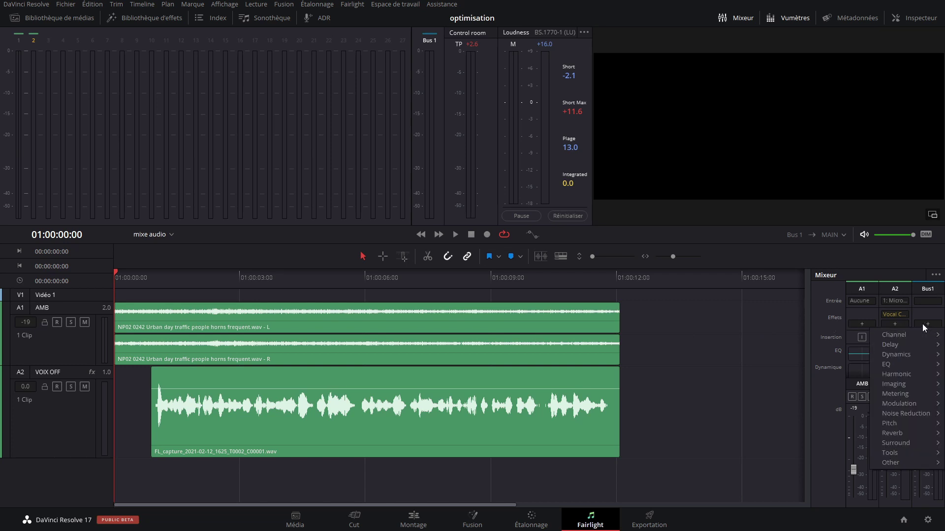
mouse_move(893, 354)
mouse_move(844, 356)
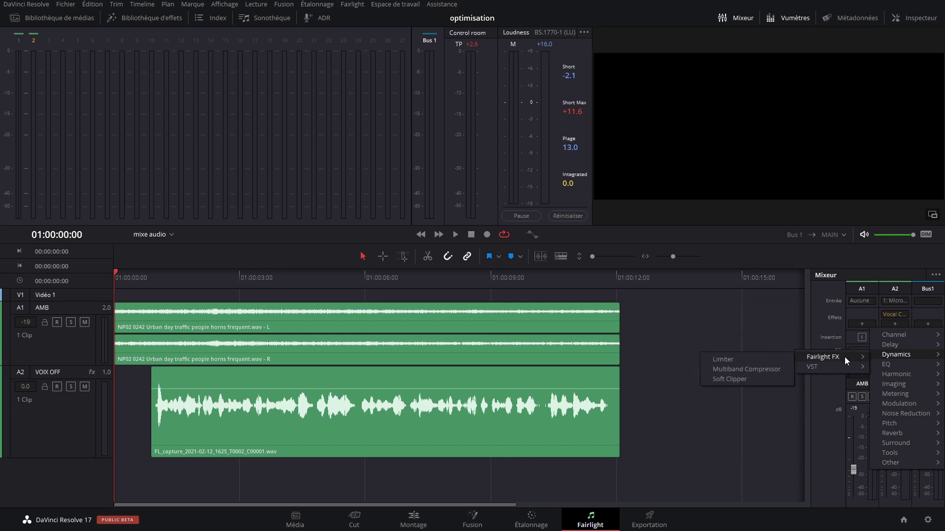
left_click(752, 370)
key("space")
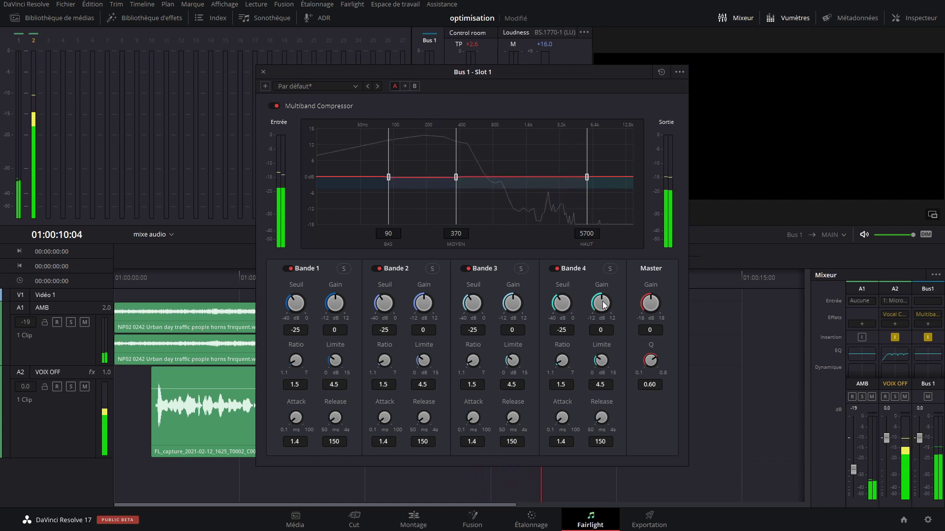
Audition the voice-over while pushing the compressor's master gain up to about 10 dB.
key("space")
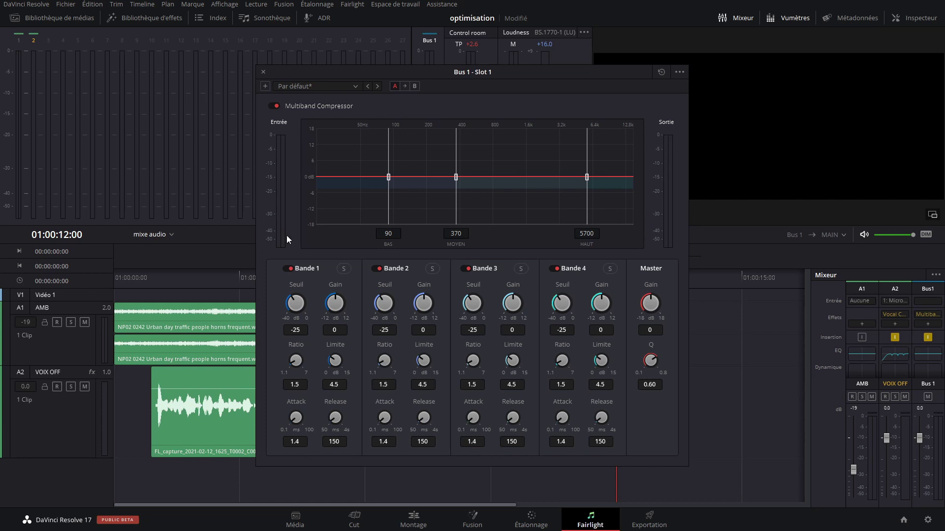
left_click(146, 285)
key("space")
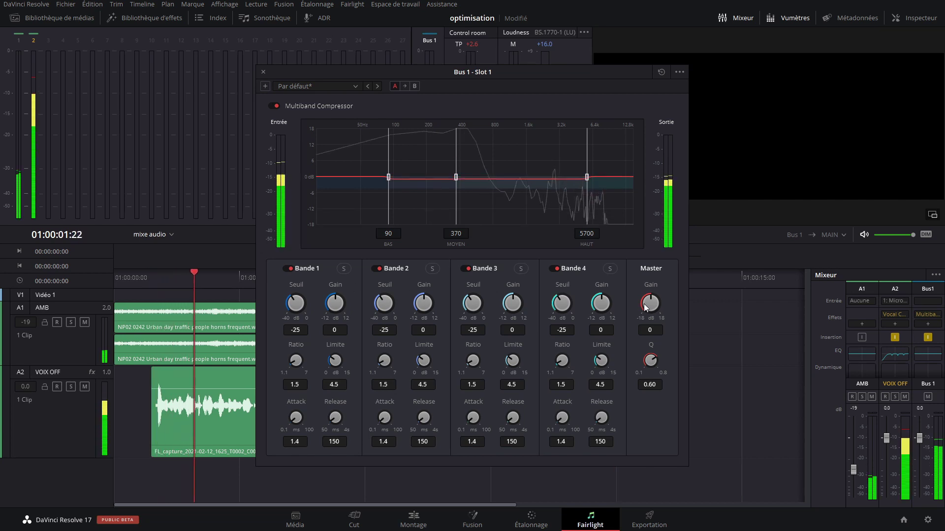
left_click_drag(646, 307, 679, 318)
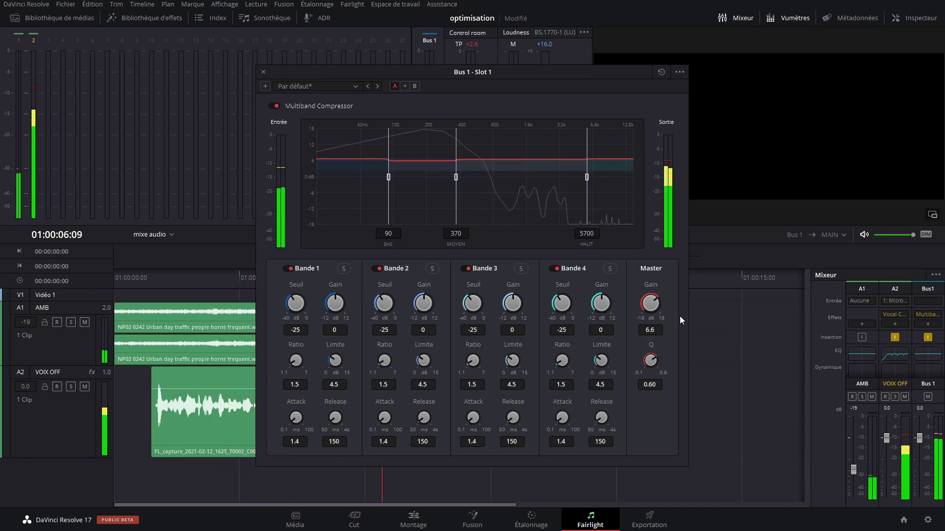
left_click_drag(679, 318, 699, 332)
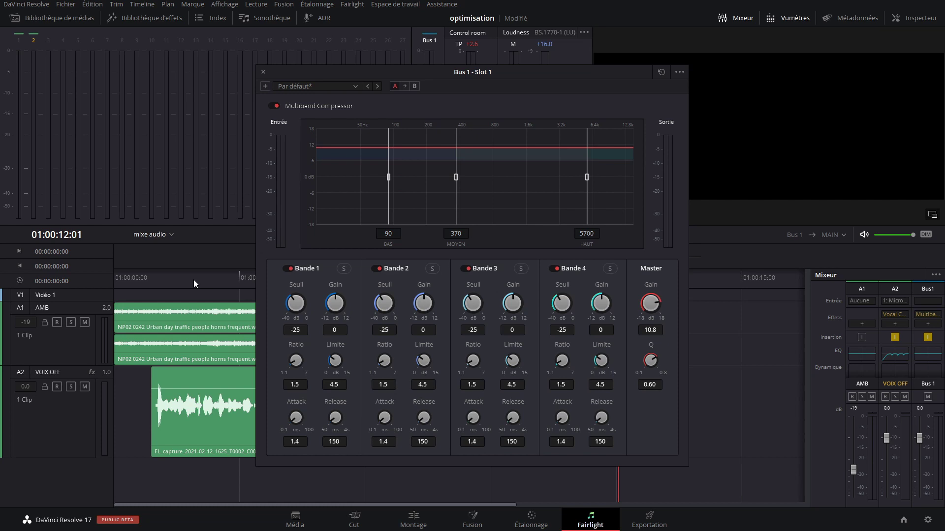
left_click(172, 278)
key("space")
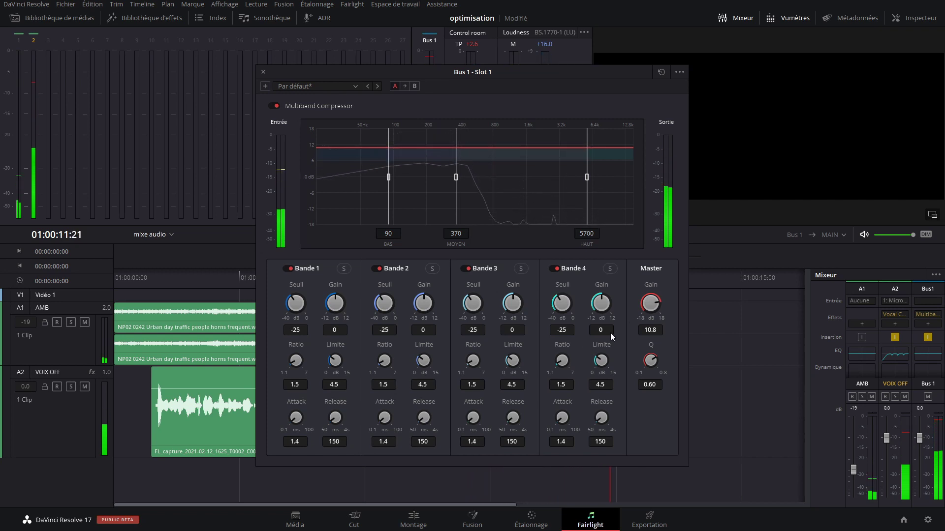
Bring the master gain back down to 5.1 dB, save the project, and shift the compressor window.
left_click_drag(650, 306, 634, 299)
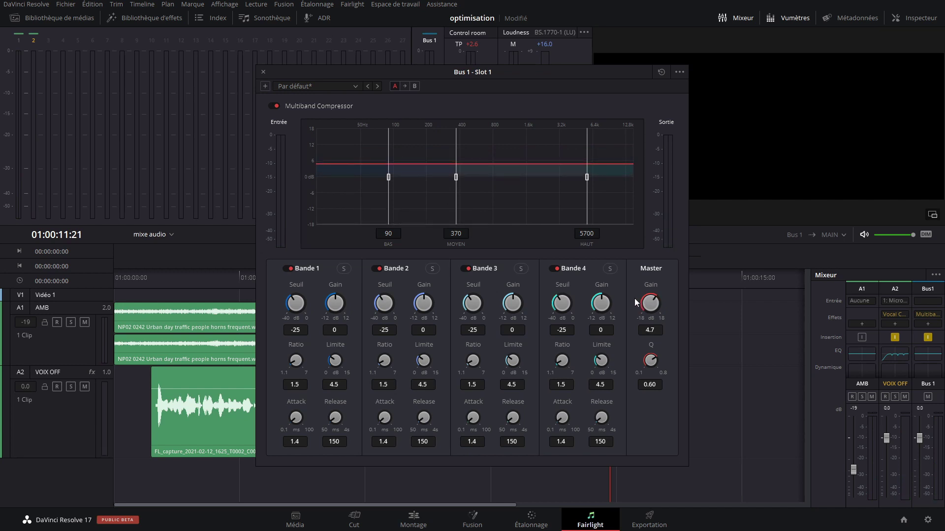
left_click(137, 279)
key("space")
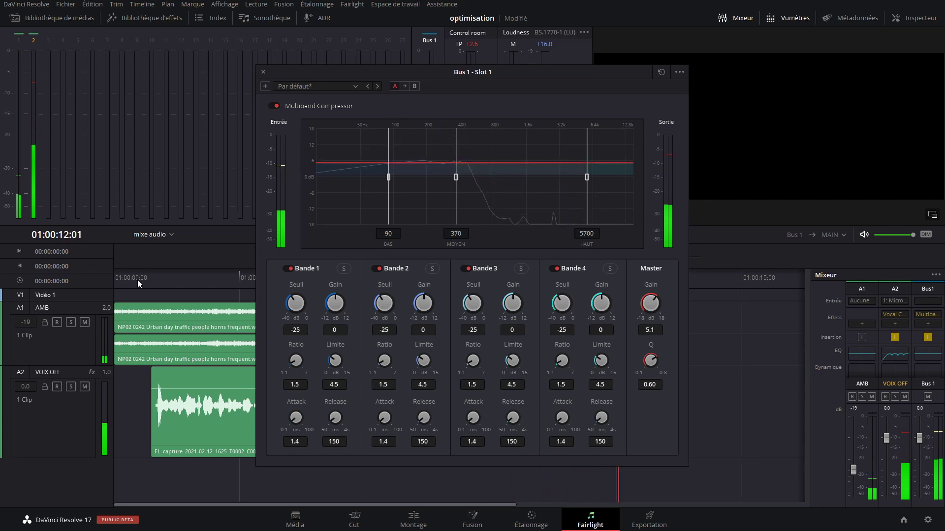
key("ctrl+s")
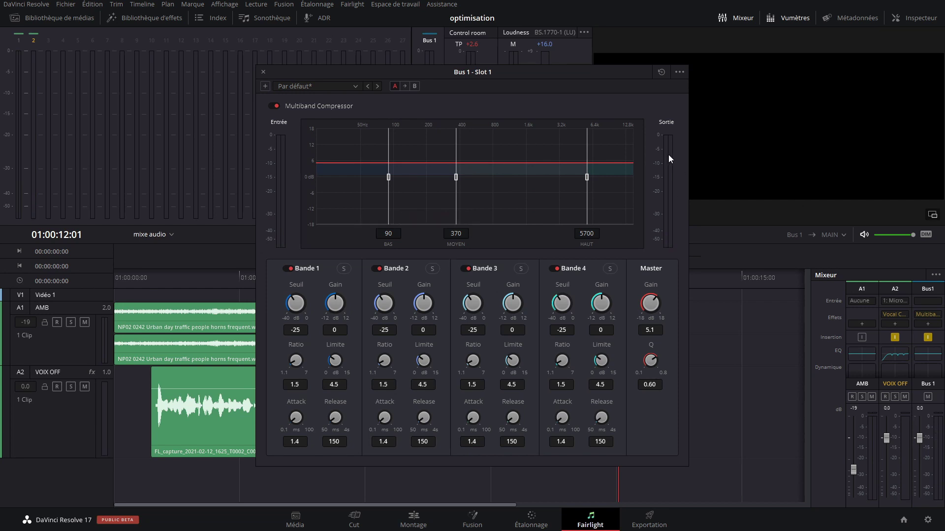
mouse_move(545, 70)
left_mouse_down()
mouse_move(497, 60)
mouse_move(541, 64)
left_mouse_up()
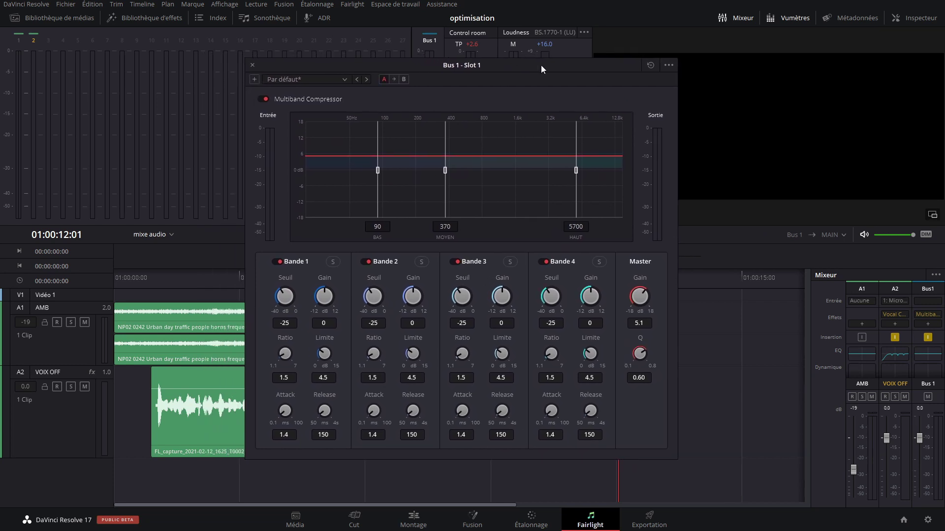
key("Home")
Insert a Limiter after the compressor on Bus 1 and start playback through it.
left_click(928, 324)
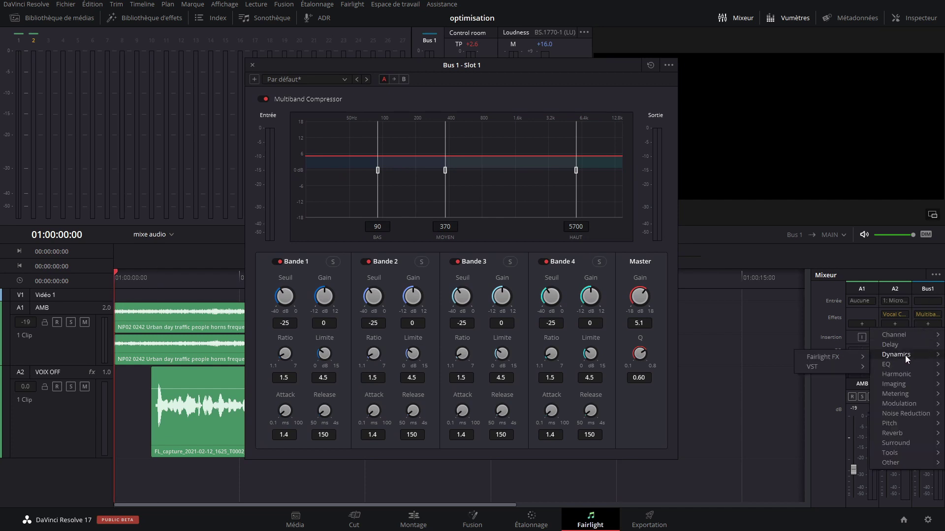
mouse_move(821, 356)
left_click(755, 358)
left_click_drag(499, 145, 499, 133)
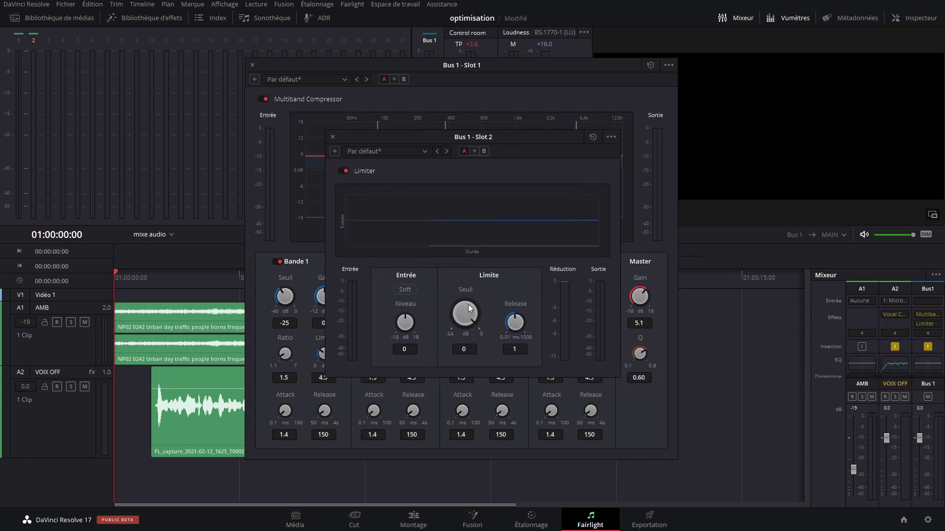
key("space")
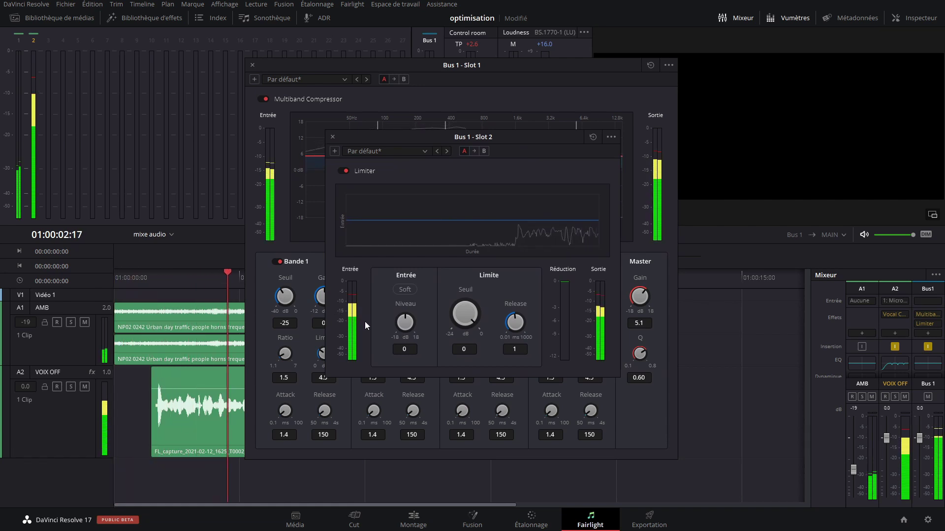
Toggle the limiter's Soft setting, adjust its input level toward 3.4 dB, and save.
left_click(408, 290)
left_click(403, 291)
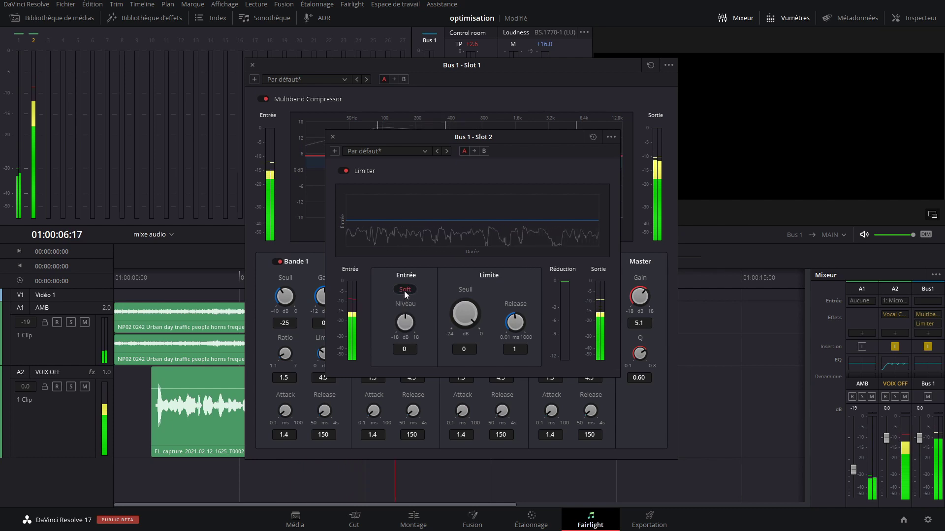
left_click_drag(404, 323, 427, 327)
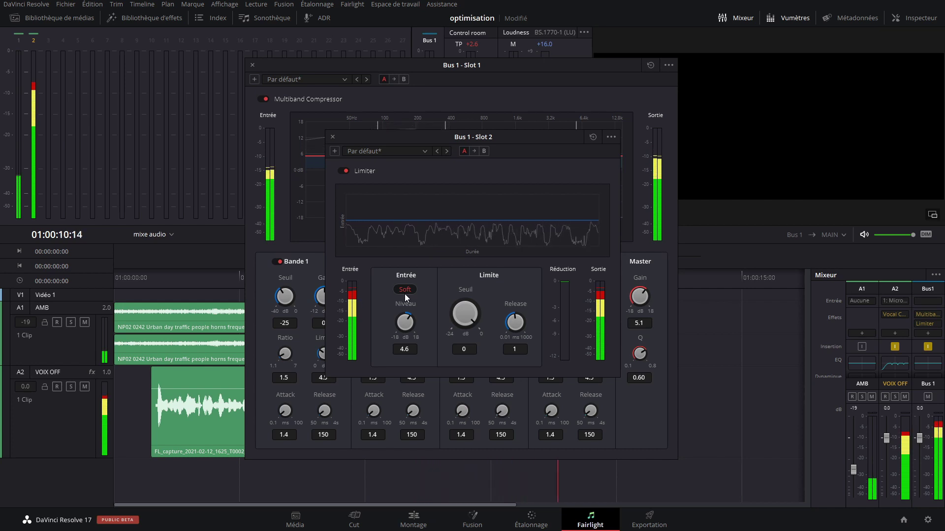
key("space")
key("space")
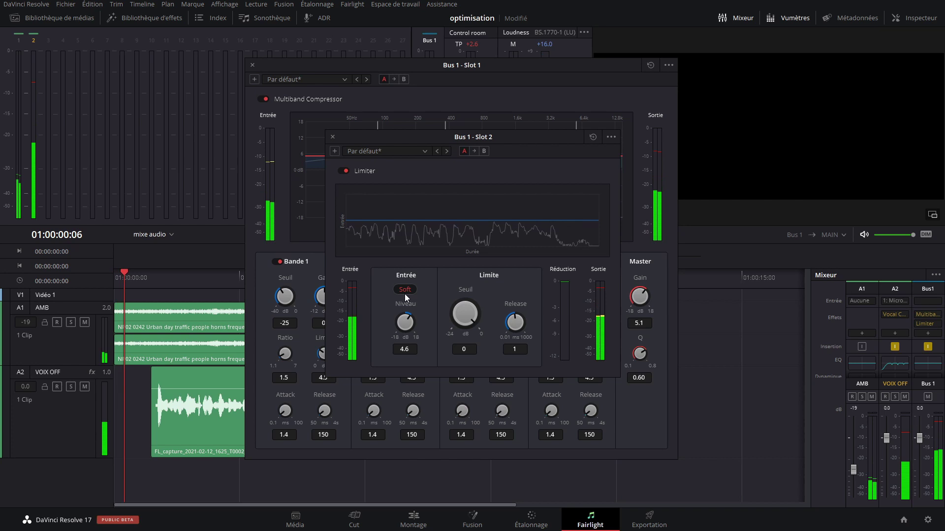
key("ctrl+s")
mouse_move(409, 327)
left_mouse_down()
mouse_move(394, 341)
mouse_move(401, 345)
mouse_move(408, 325)
left_mouse_up()
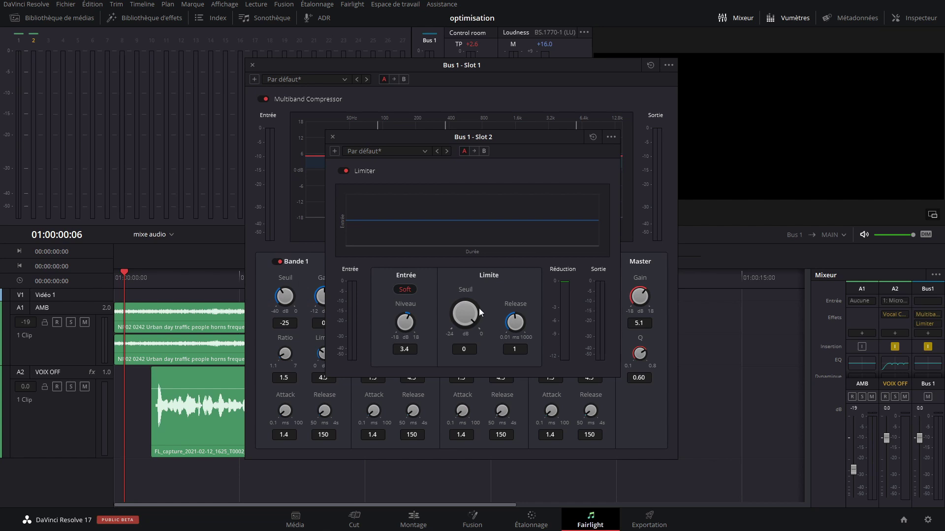
Set the limiter threshold to -2.6 dB and move its window to uncover the compressor.
left_click_drag(465, 315, 440, 311)
key("space")
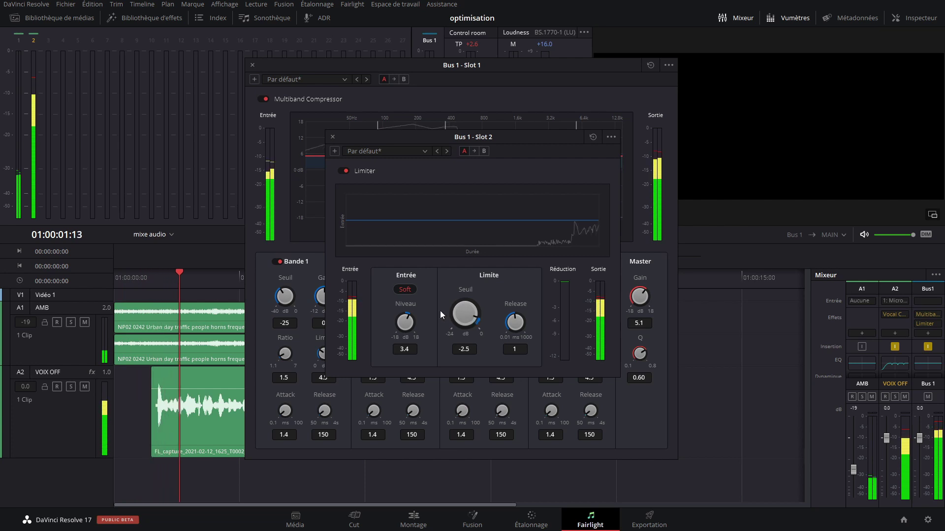
mouse_move(440, 311)
left_mouse_down()
mouse_move(405, 310)
mouse_move(446, 315)
left_mouse_up()
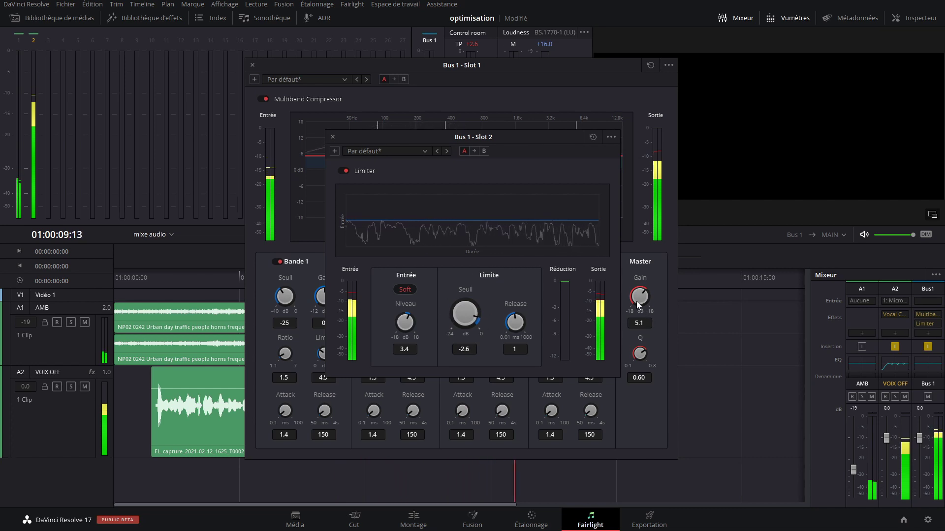
mouse_move(553, 140)
left_mouse_down()
mouse_move(482, 149)
mouse_move(490, 151)
left_mouse_up()
left_click(139, 282)
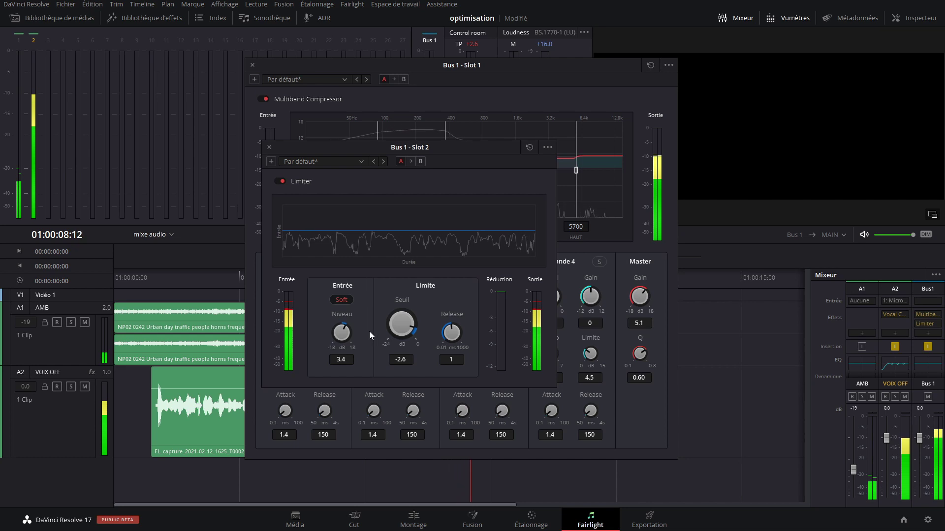
While playing, sweep the limiter threshold down to about -24 dB and back up to -2.1 dB.
scroll(399, 326, "down", 4)
key("space")
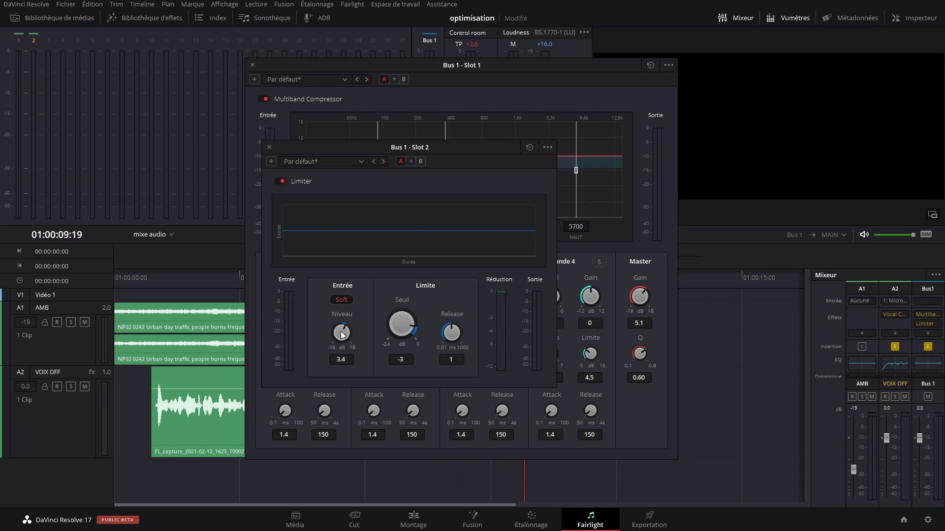
left_click(138, 278)
key("space")
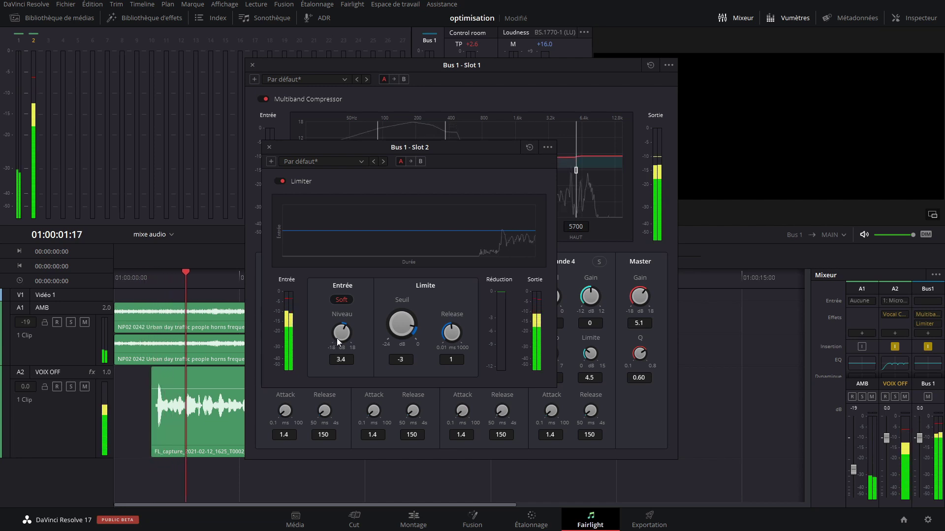
left_click_drag(339, 333, 353, 330)
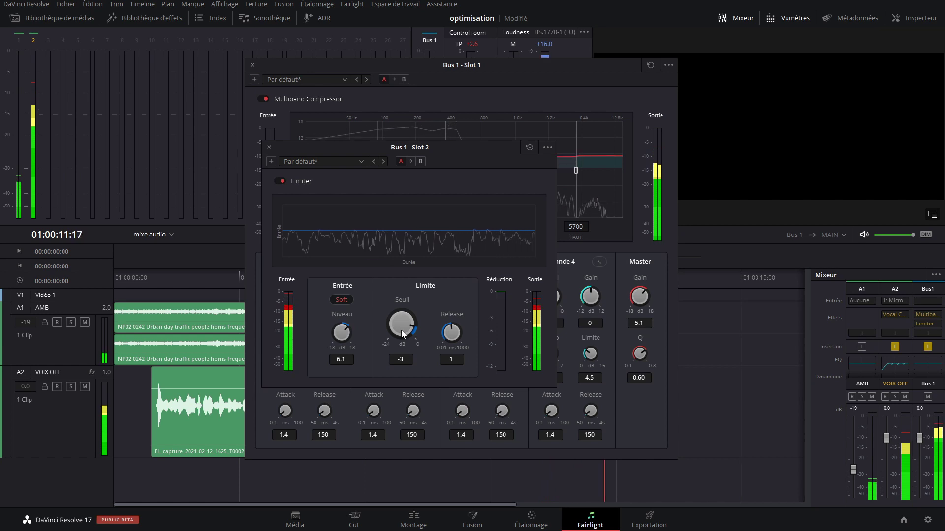
left_click_drag(400, 329, 400, 317)
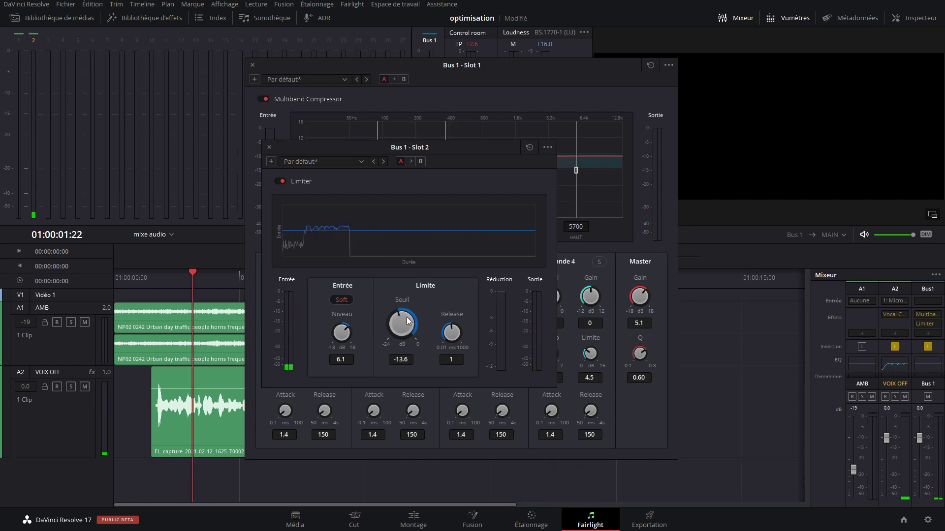
mouse_move(404, 316)
left_mouse_down()
mouse_move(371, 382)
mouse_move(309, 339)
left_mouse_up()
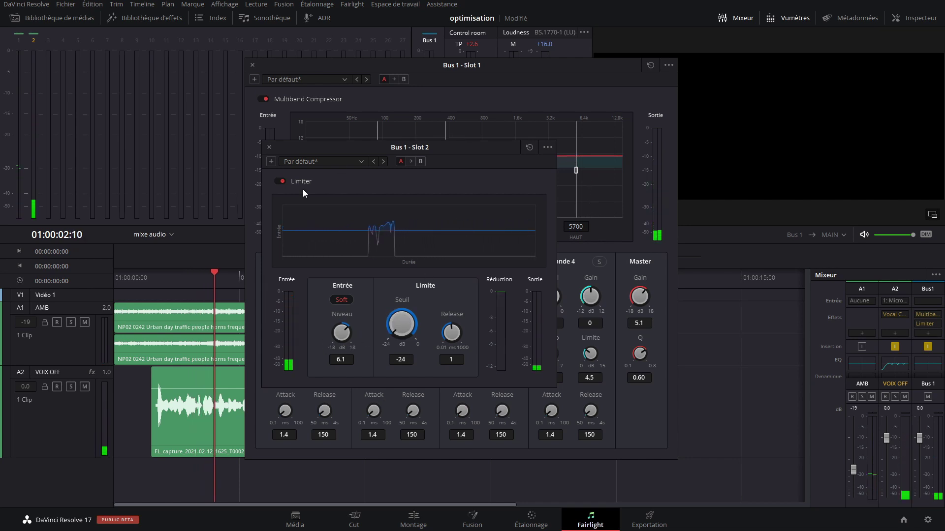
key("space")
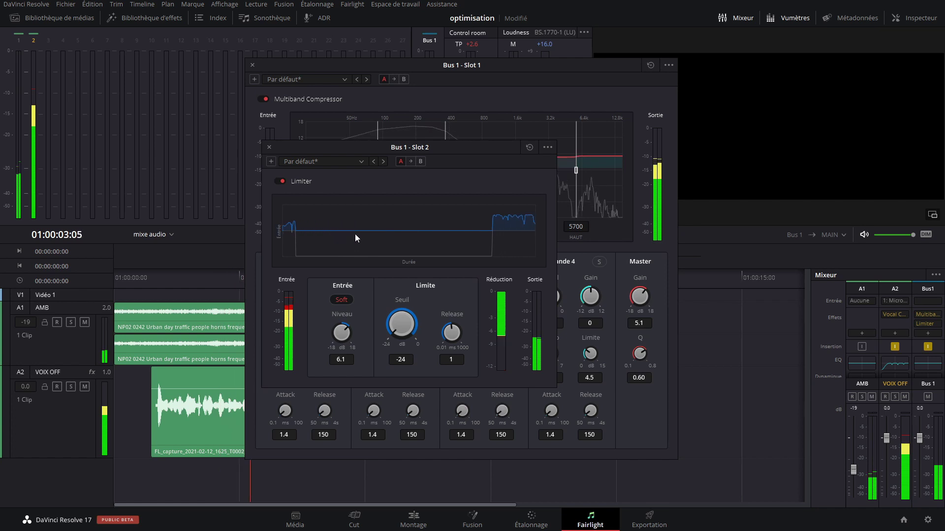
key("space")
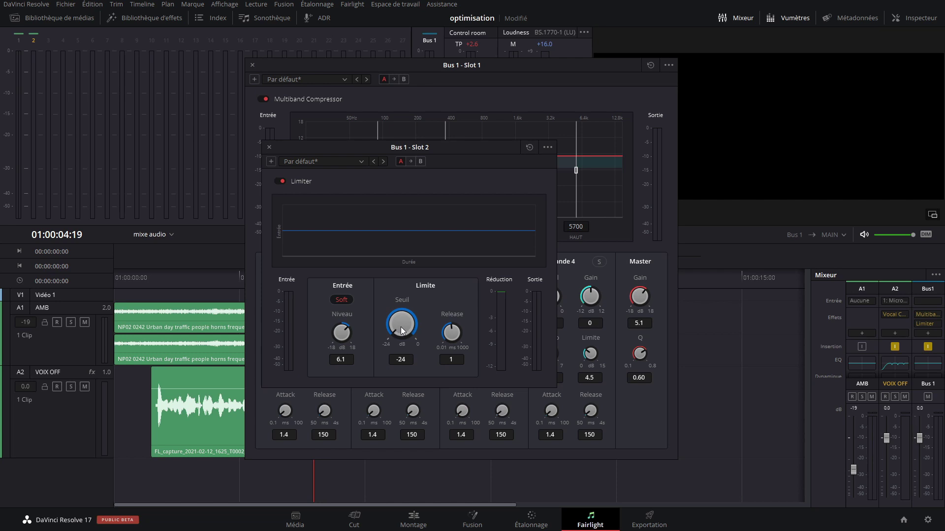
key("space")
mouse_move(401, 326)
left_mouse_down()
mouse_move(449, 300)
mouse_move(535, 322)
left_mouse_up()
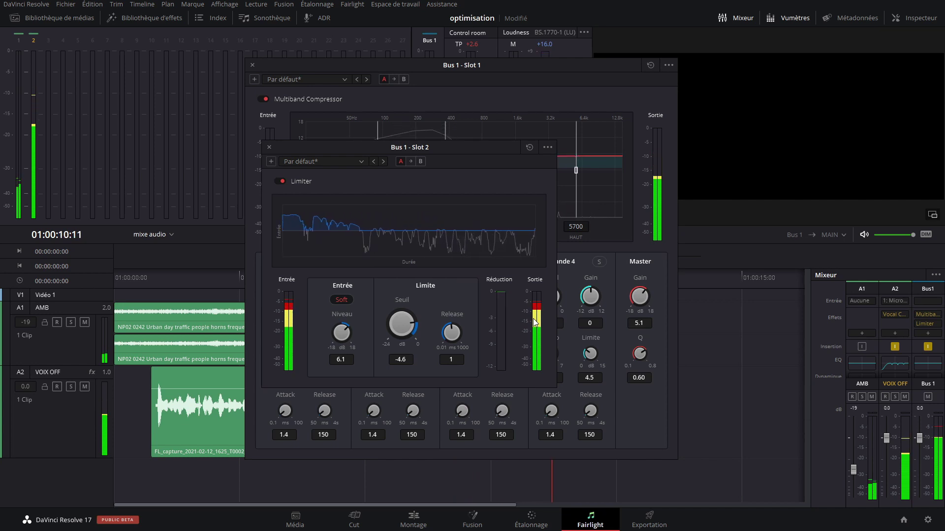
Replay from the start and settle the limiter input level at 7 dB.
key("Home")
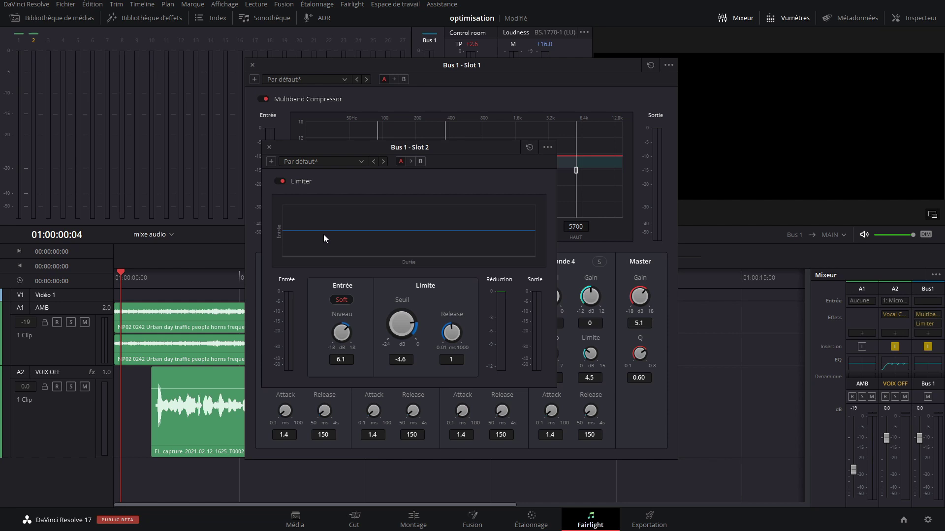
key("space")
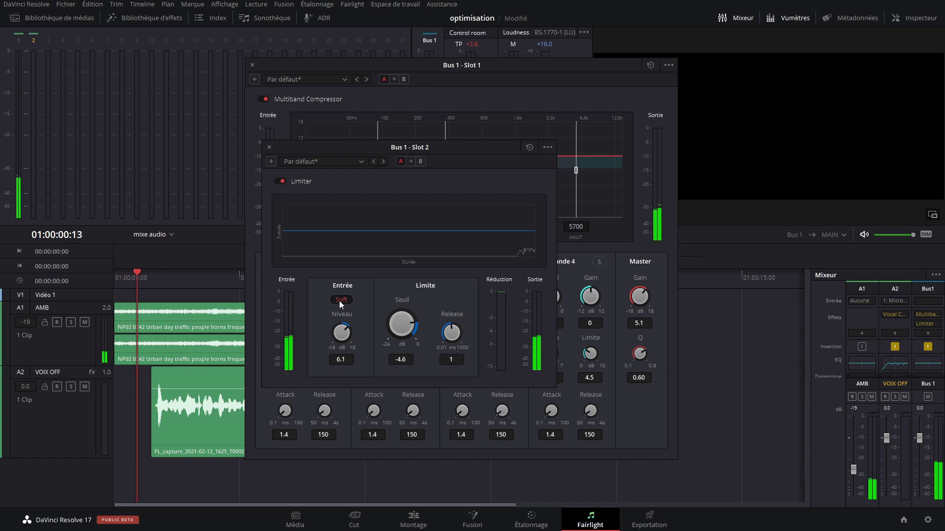
left_click_drag(343, 336, 350, 337)
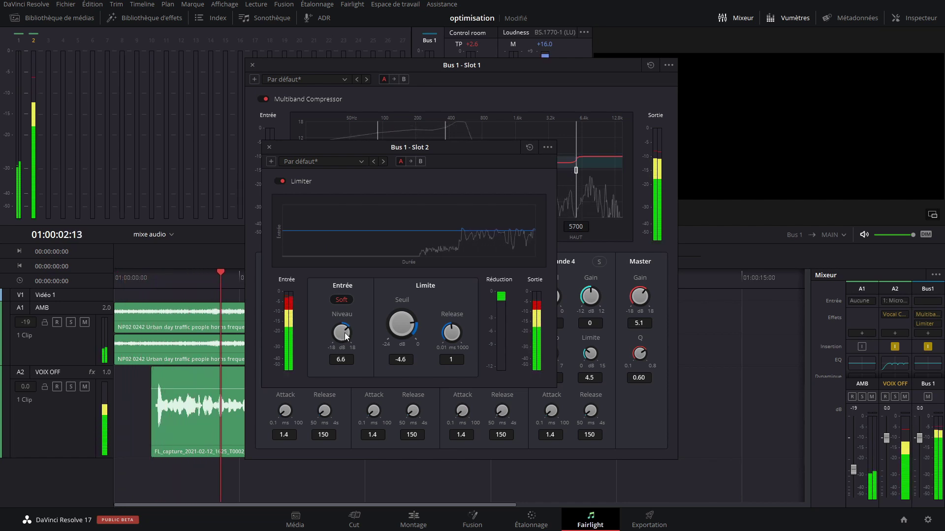
left_click_drag(350, 333, 424, 341)
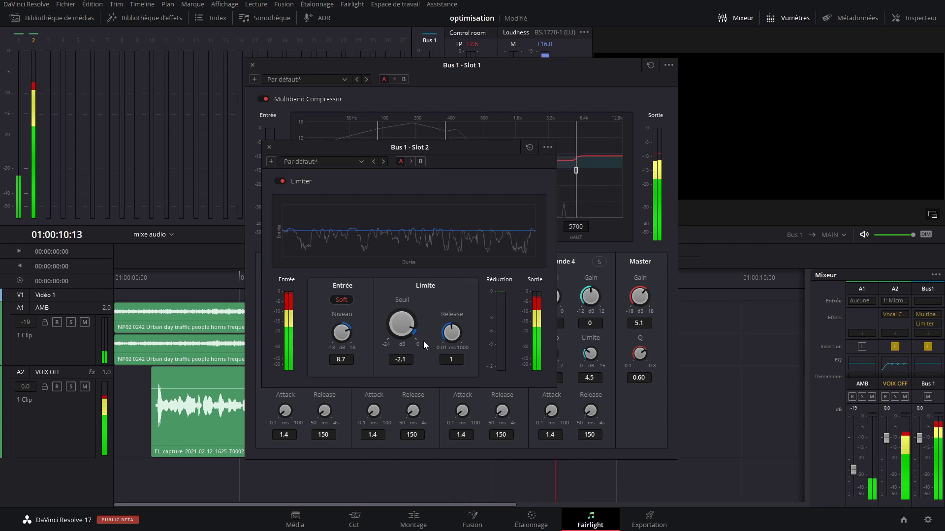
key("Home")
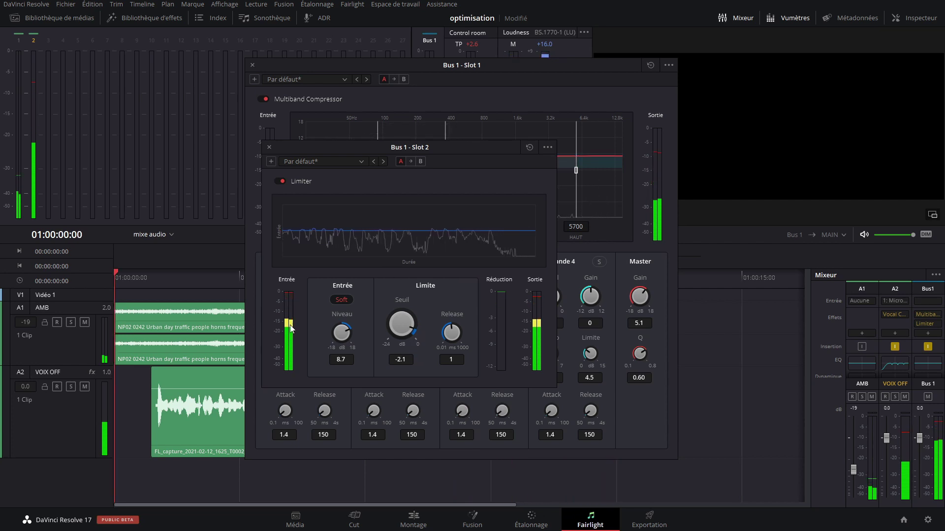
key("space")
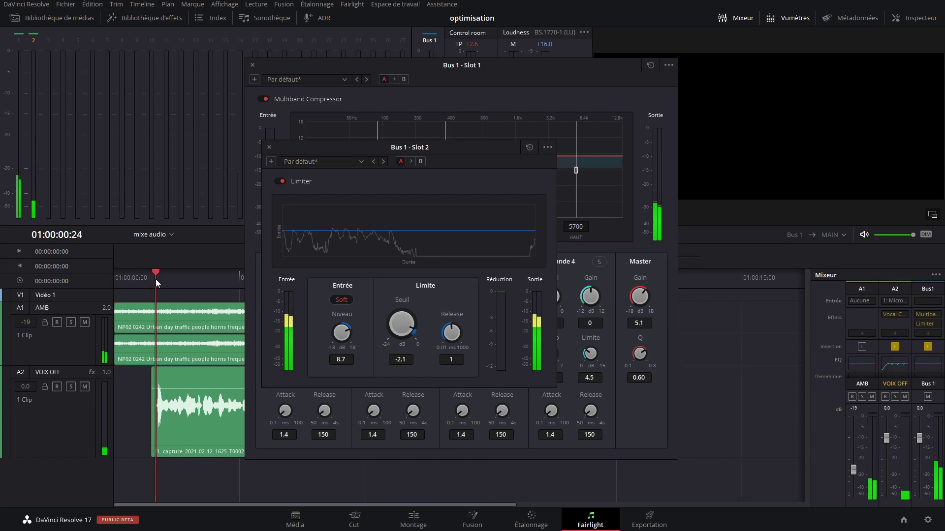
left_click_drag(332, 340, 330, 336)
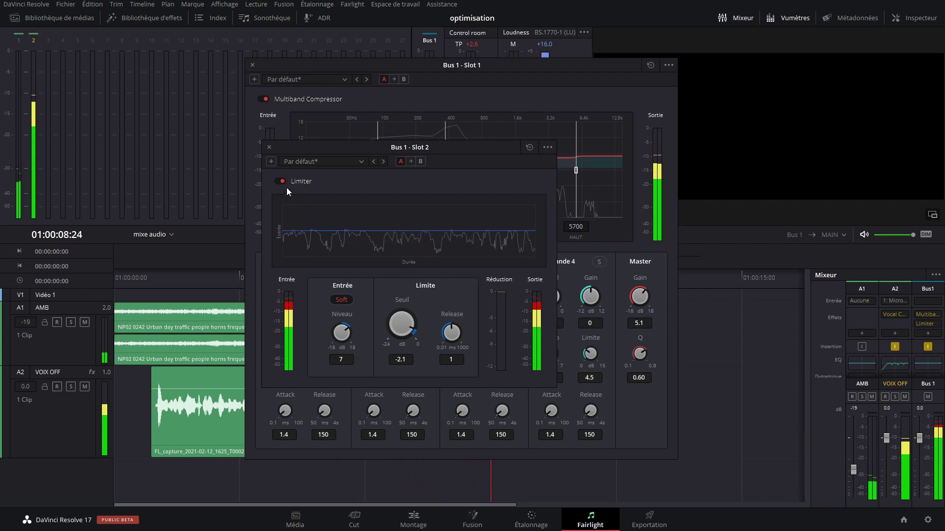
Compare the mix with the Bus 1 limiter bypassed and enabled, leave it on, and close its window.
left_click(152, 277)
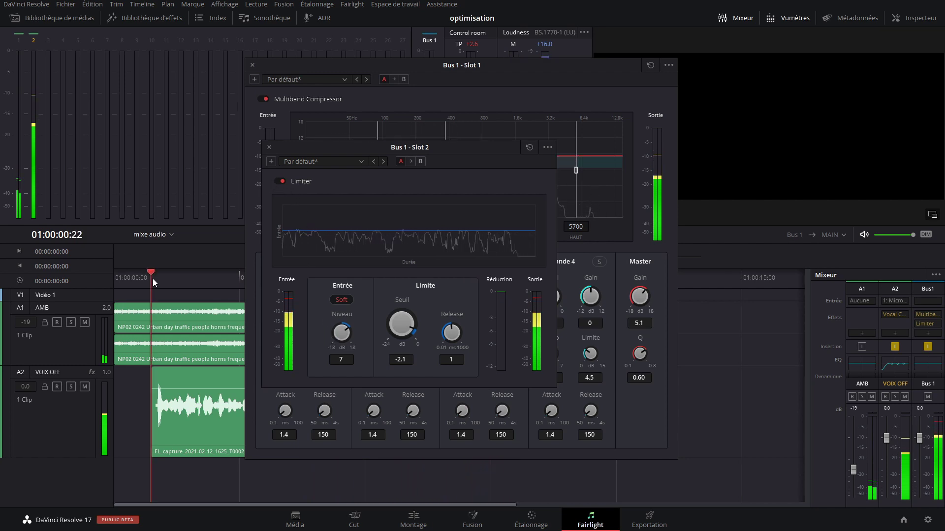
left_click(277, 183)
key("space")
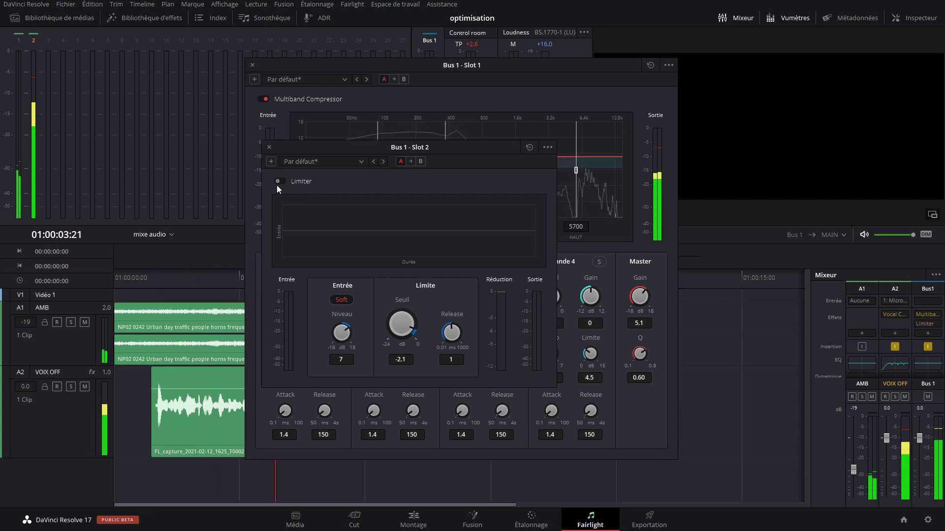
left_click(170, 282)
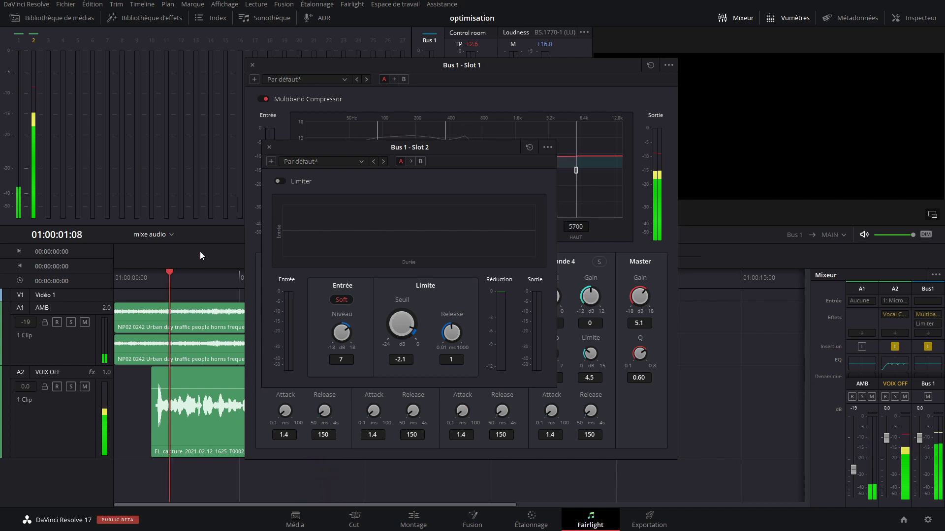
left_click(278, 181)
key("space")
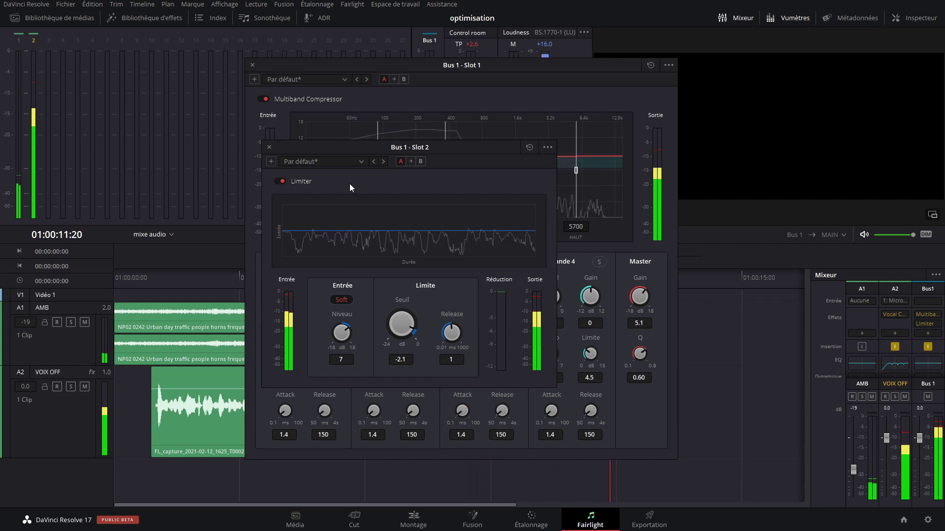
key("space")
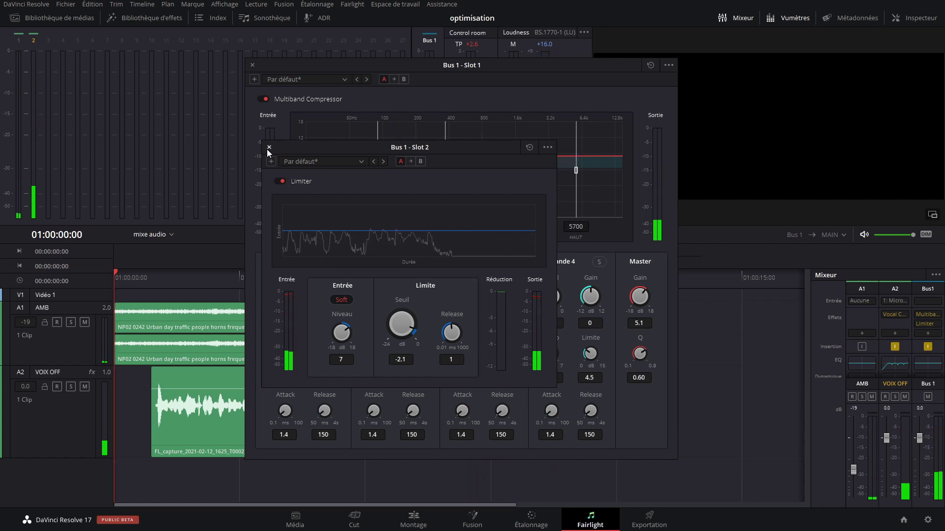
left_click(269, 147)
Close the Bus 1 - Slot 1 Multiband Compressor window.
left_click(252, 66)
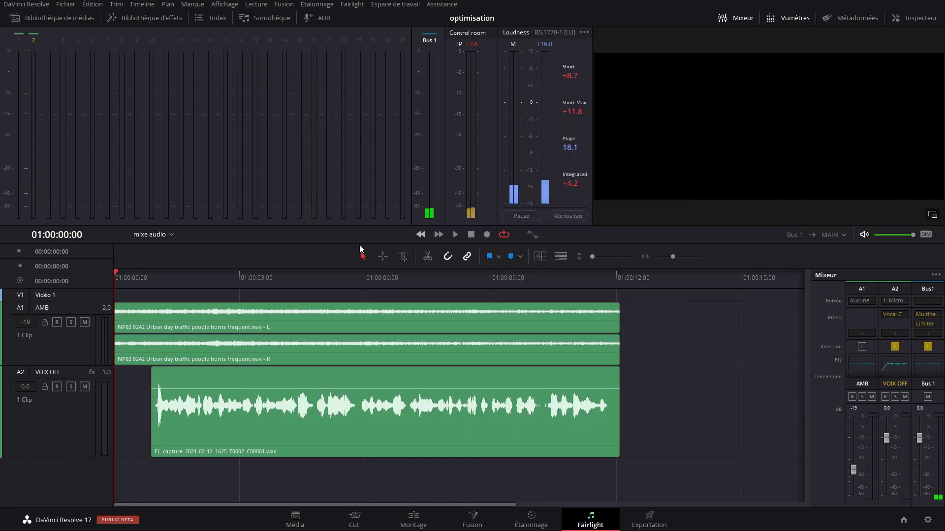